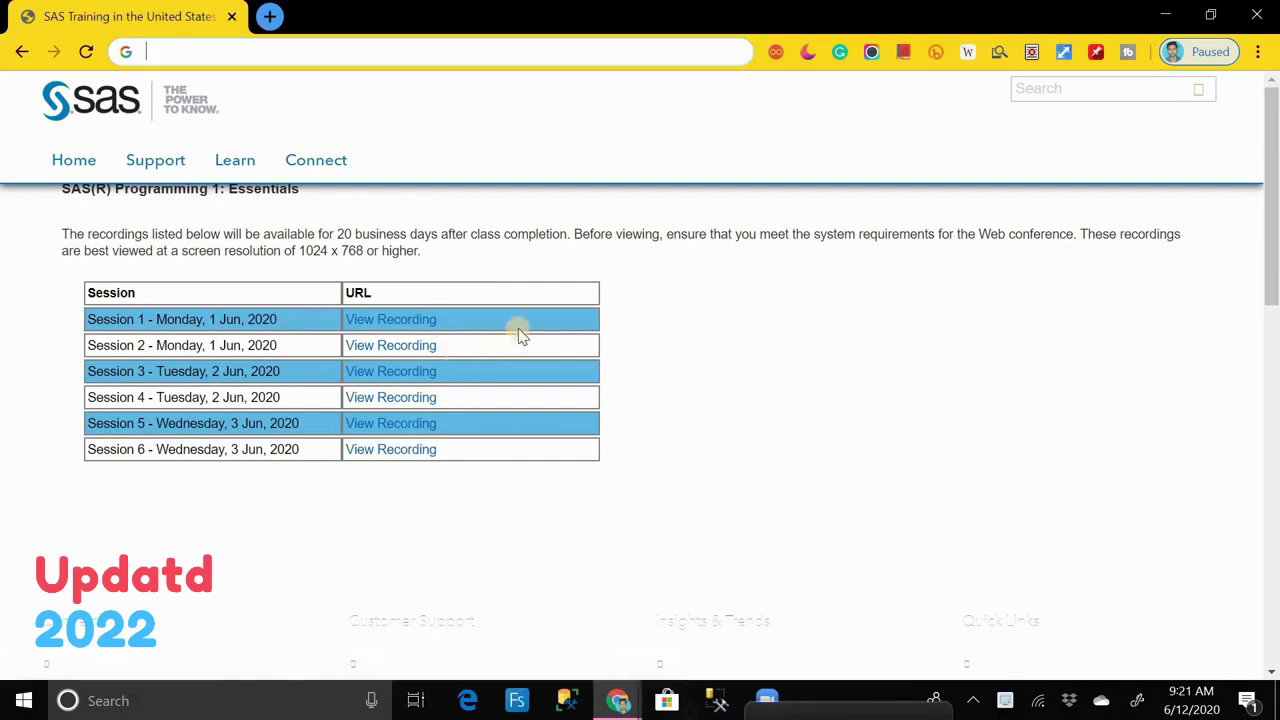
Open the Session 2 recording from the SAS recordings list in a new tab
left_click(396, 352)
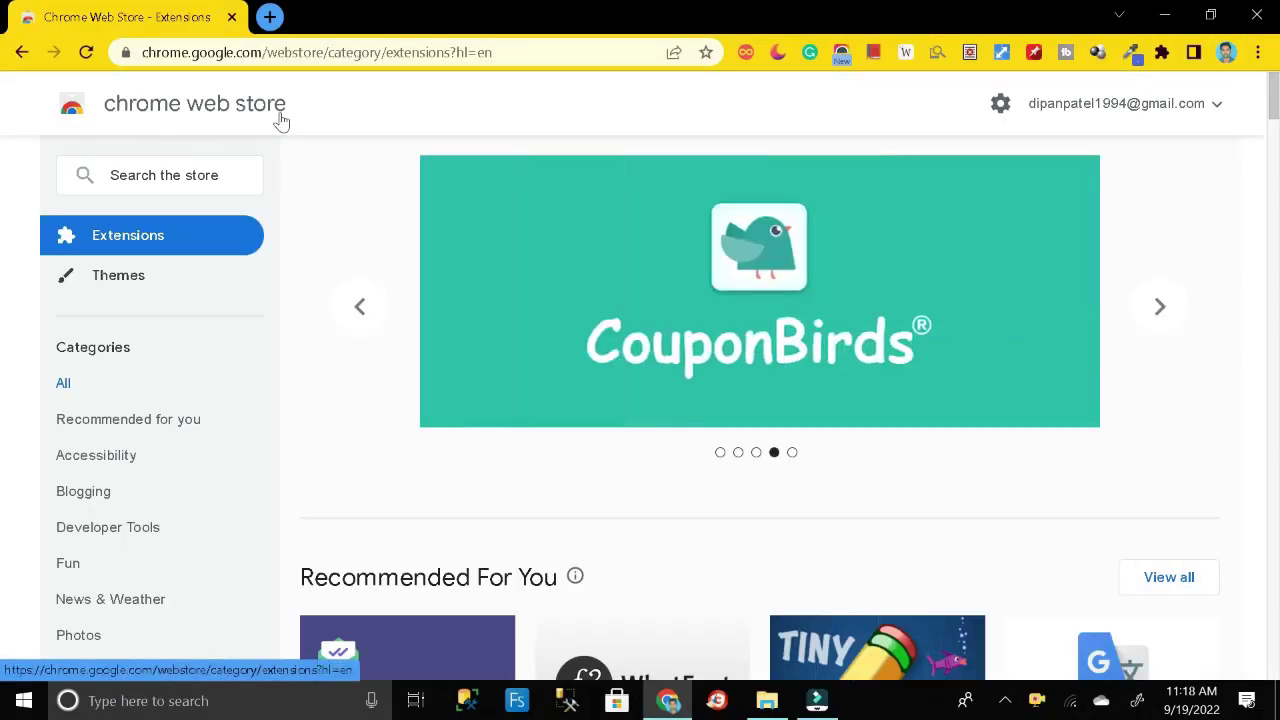
Search the Chrome Web Store for 'enable right click'
left_click(208, 174)
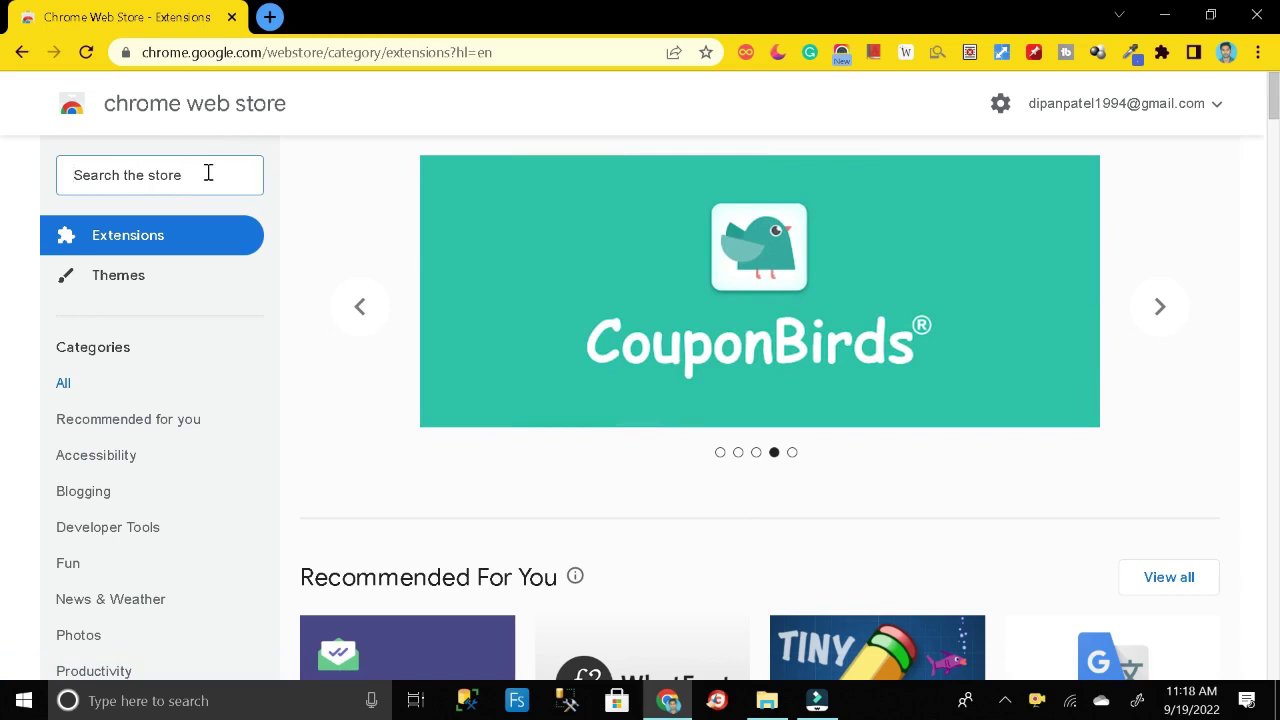
type("enable right ")
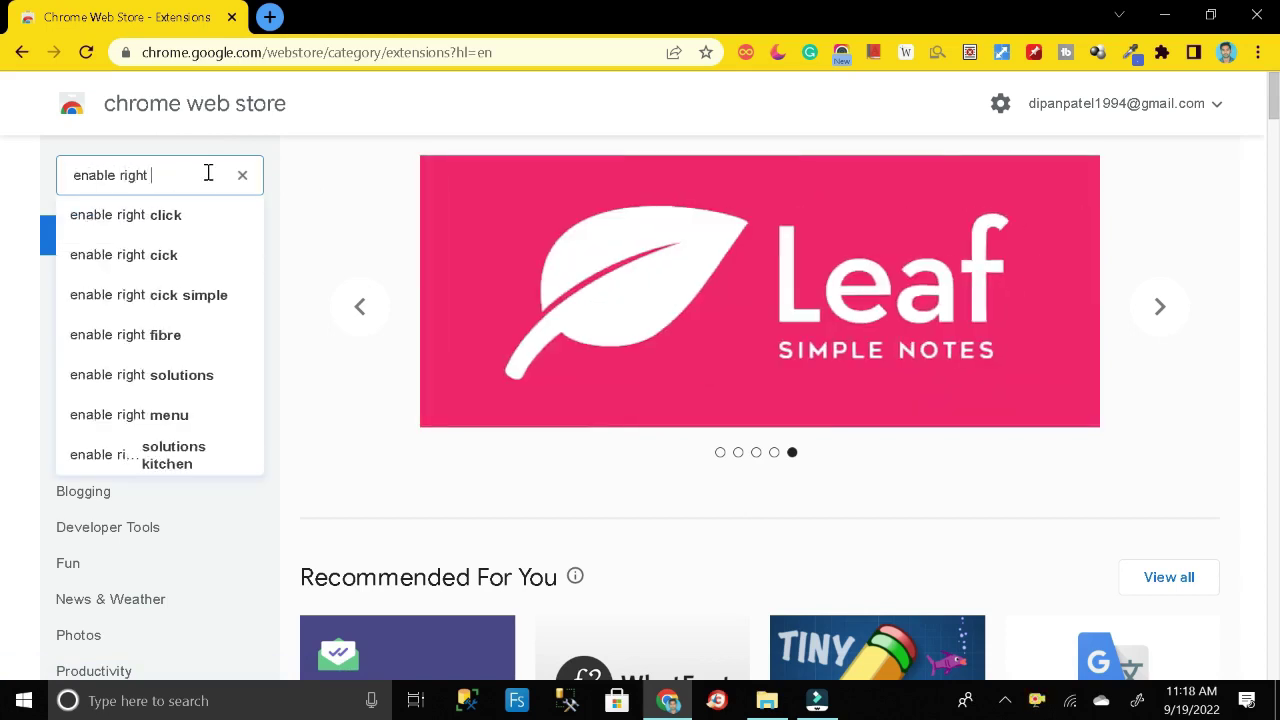
type("click")
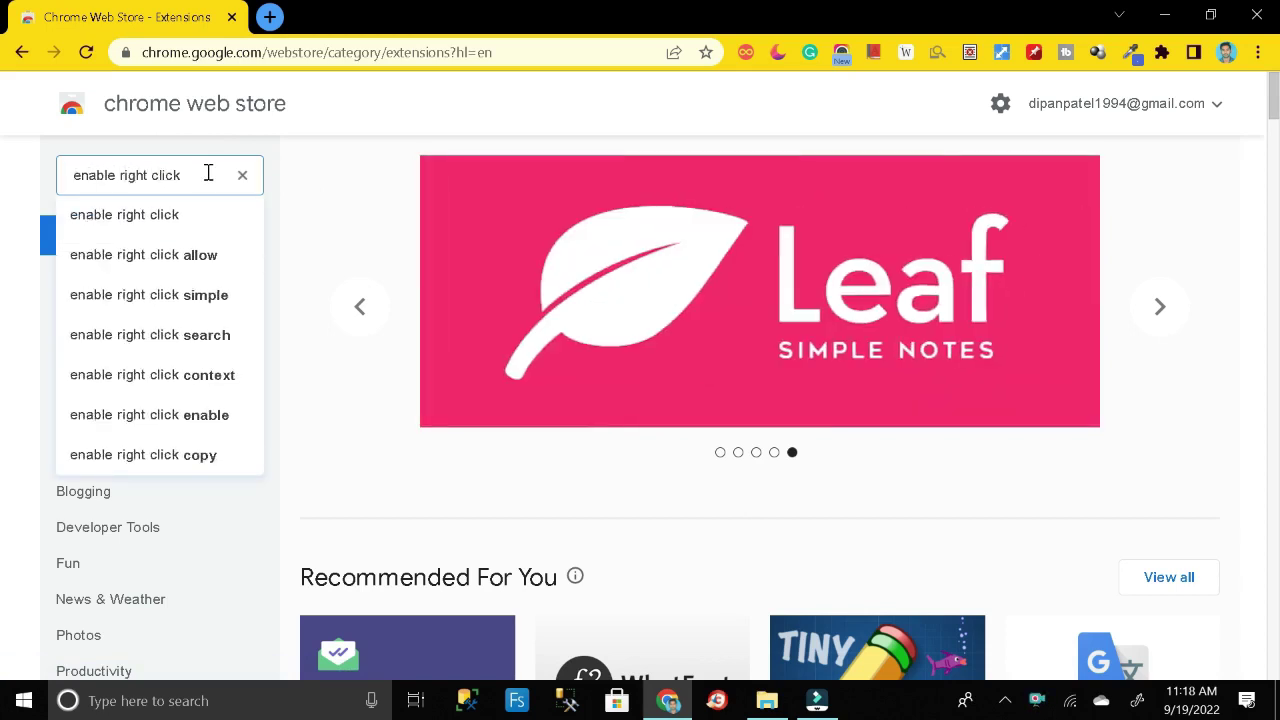
key("Return")
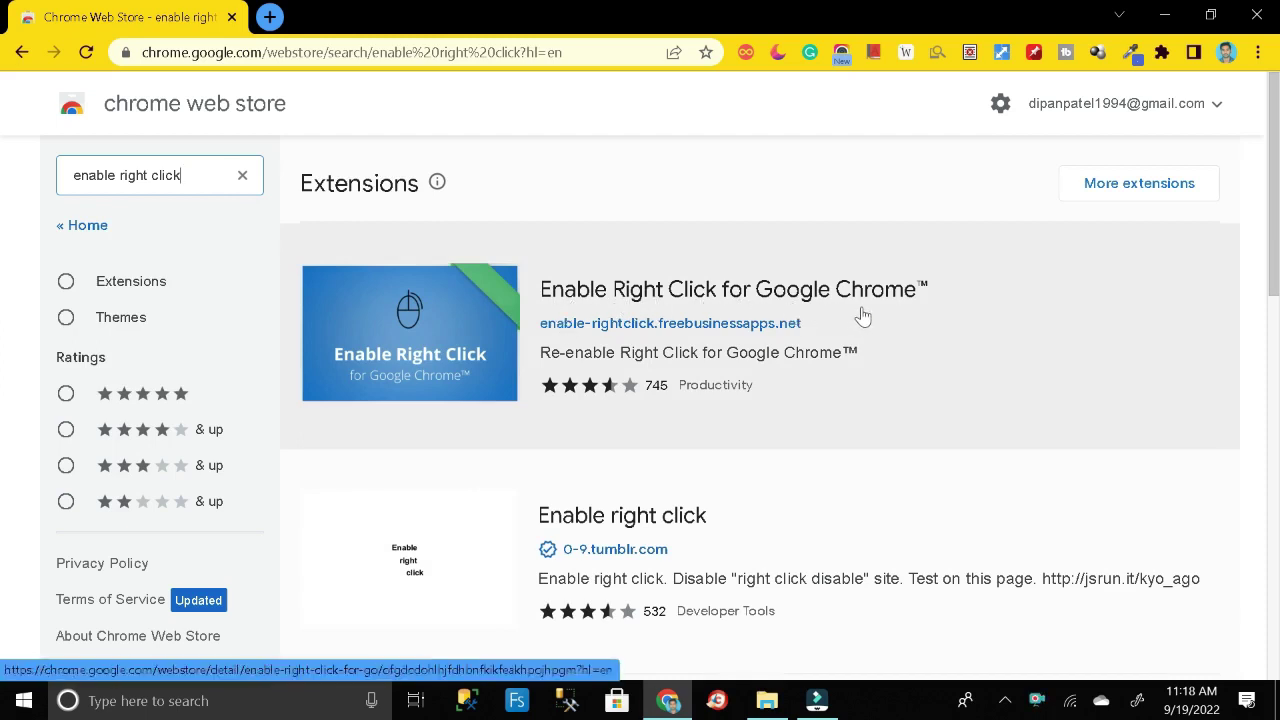
Add Enable Right Click for Google Chrome™ to Chrome from its store page and close its welcome tab
left_click(722, 292)
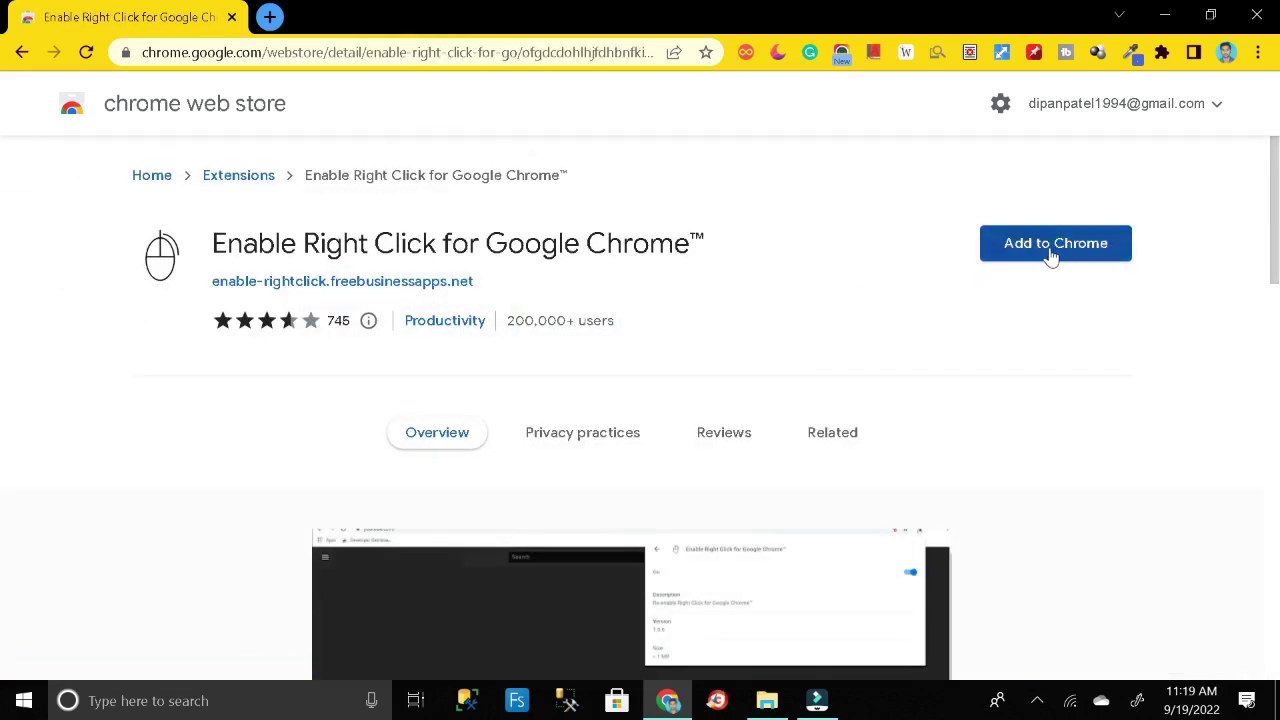
left_click(1050, 255)
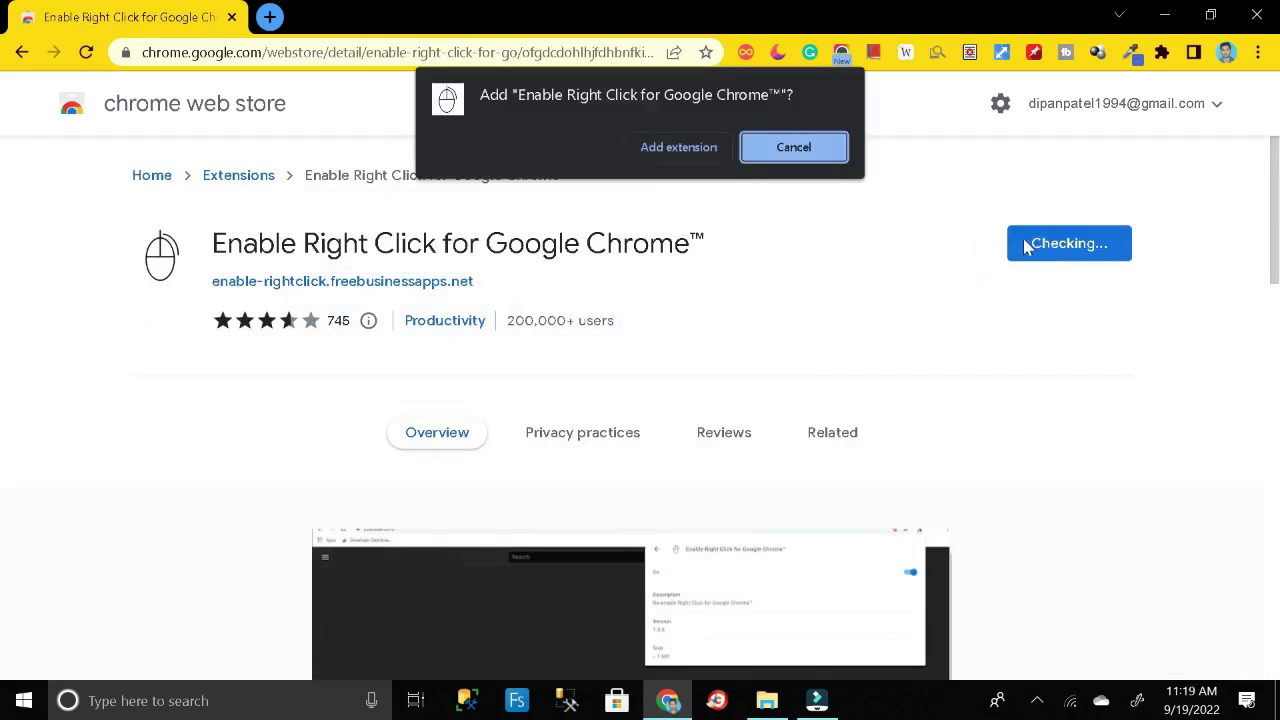
left_click(655, 150)
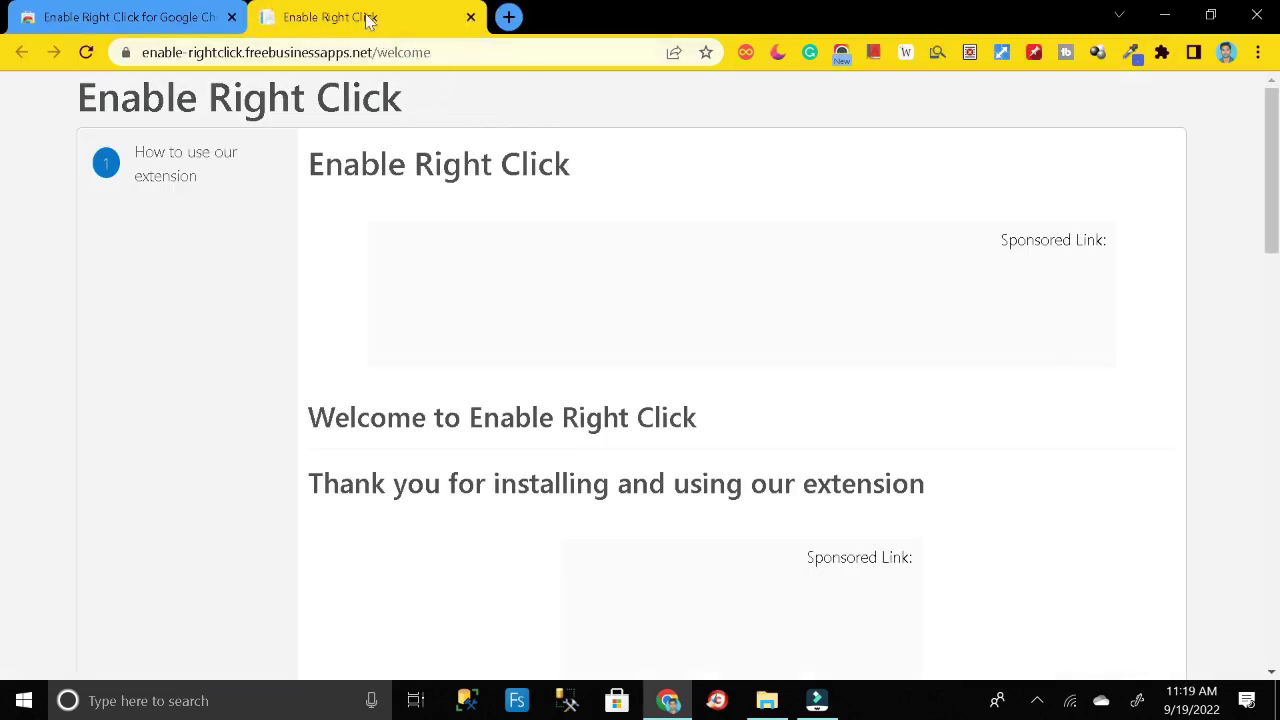
left_click(471, 17)
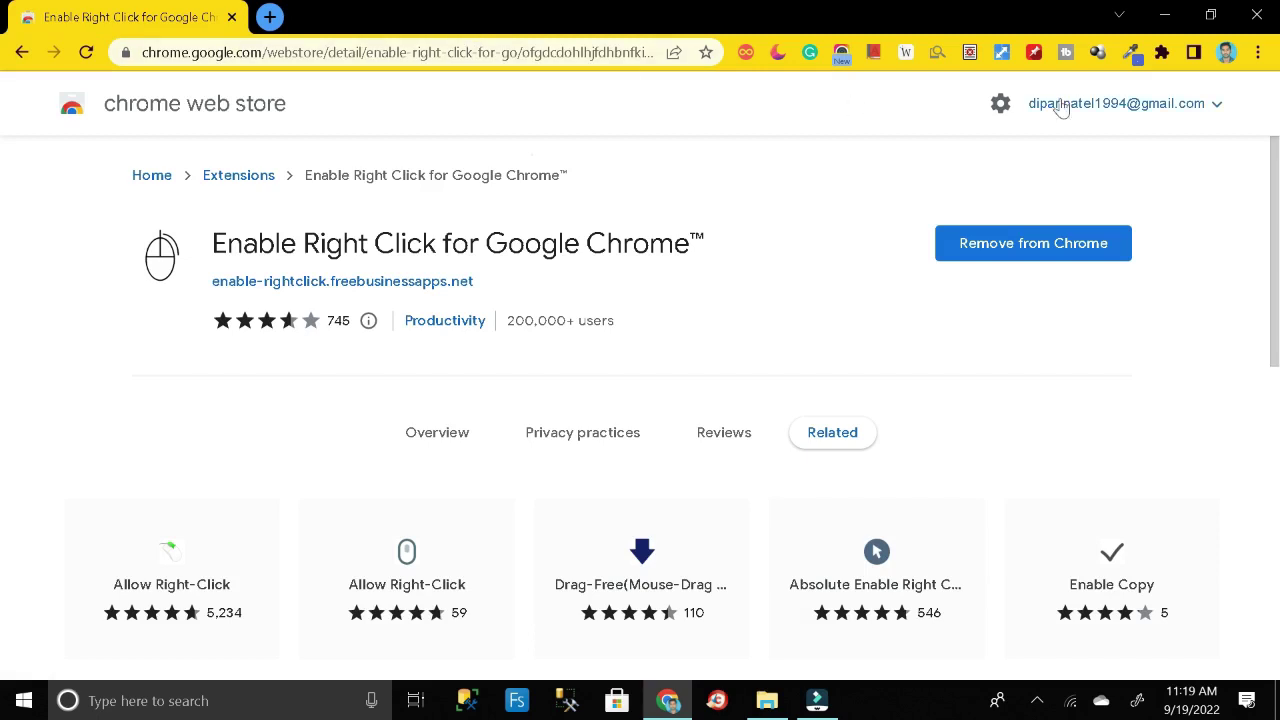
Pin Enable Right Click to the toolbar and toggle it ON from its toolbar icon
left_click(1164, 54)
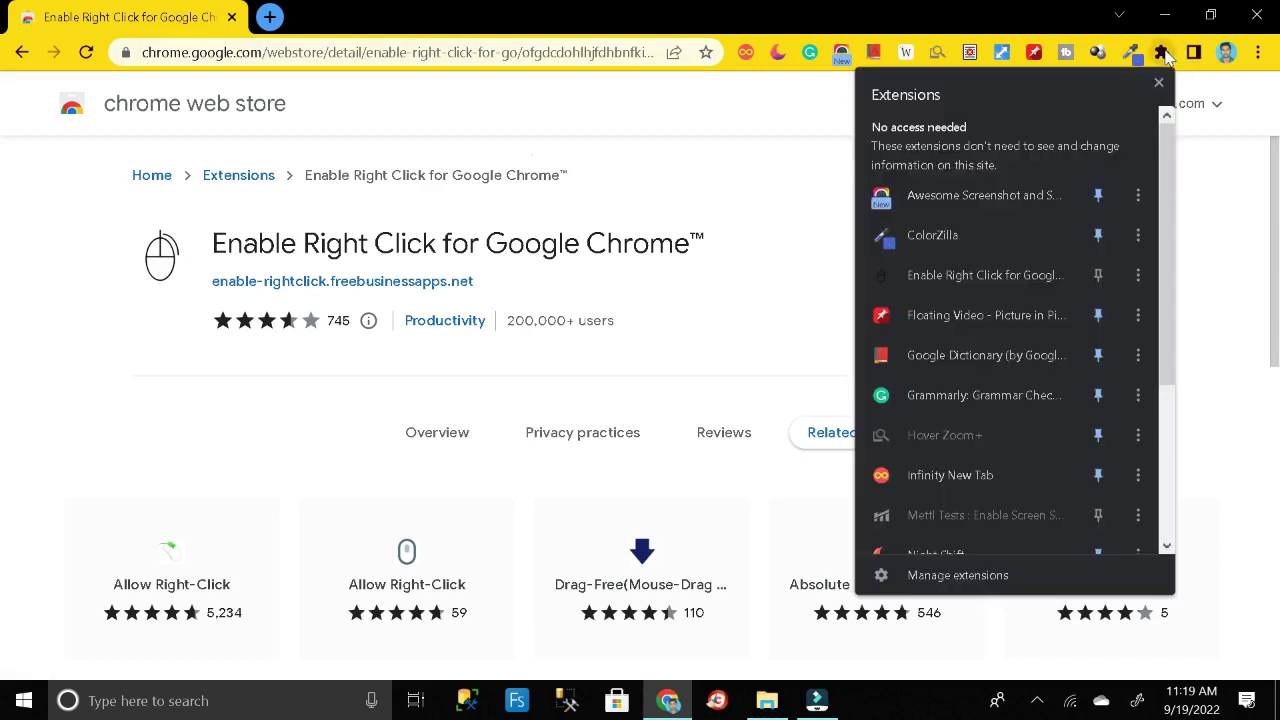
left_click(1099, 276)
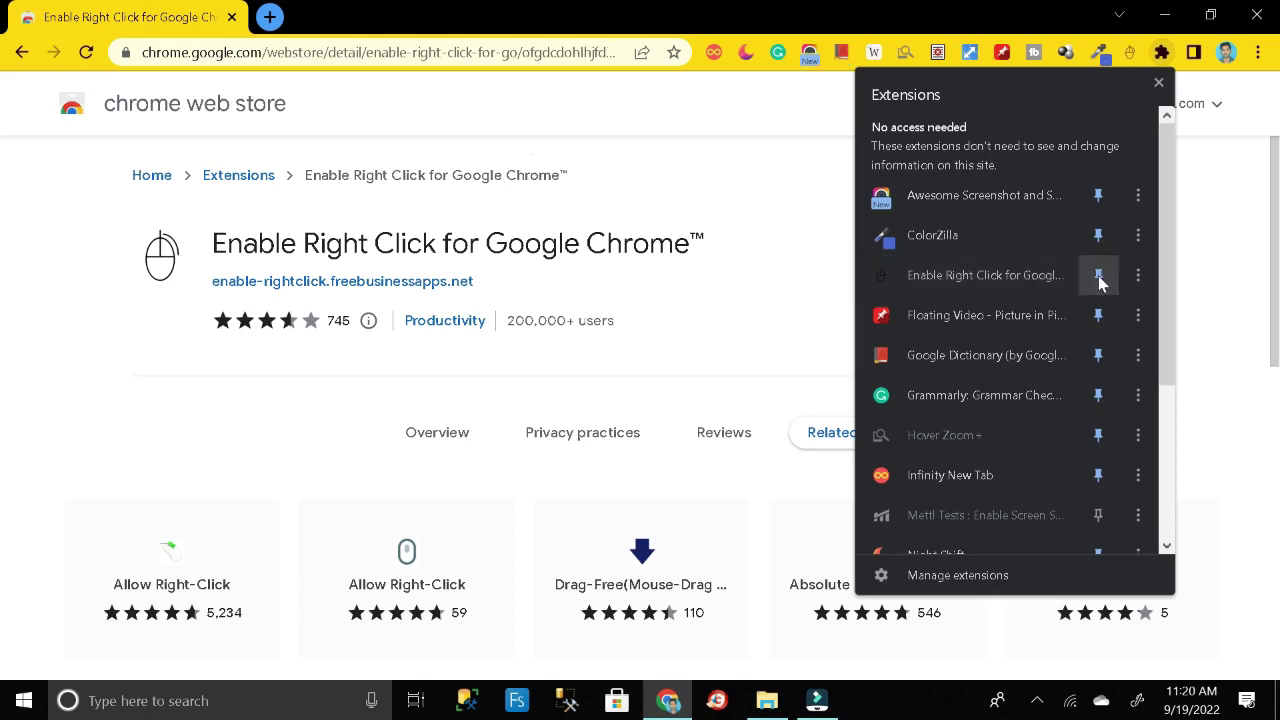
left_click(1131, 57)
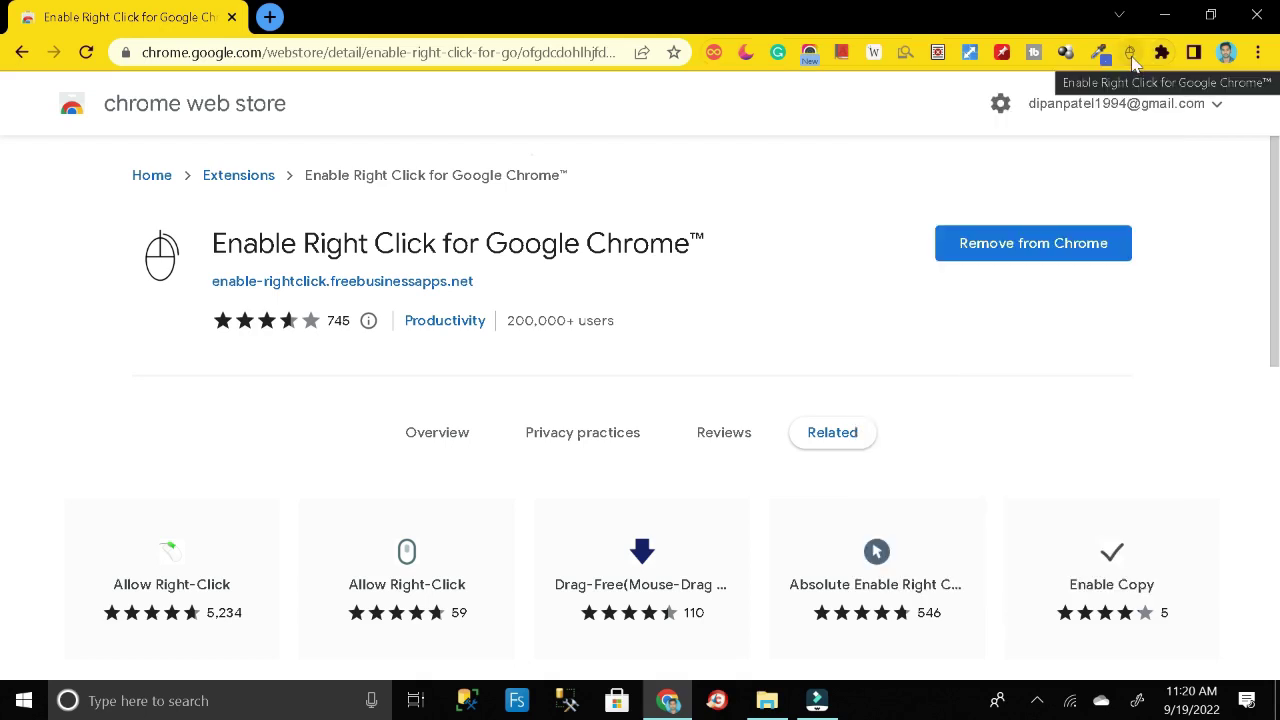
right_click(1131, 57)
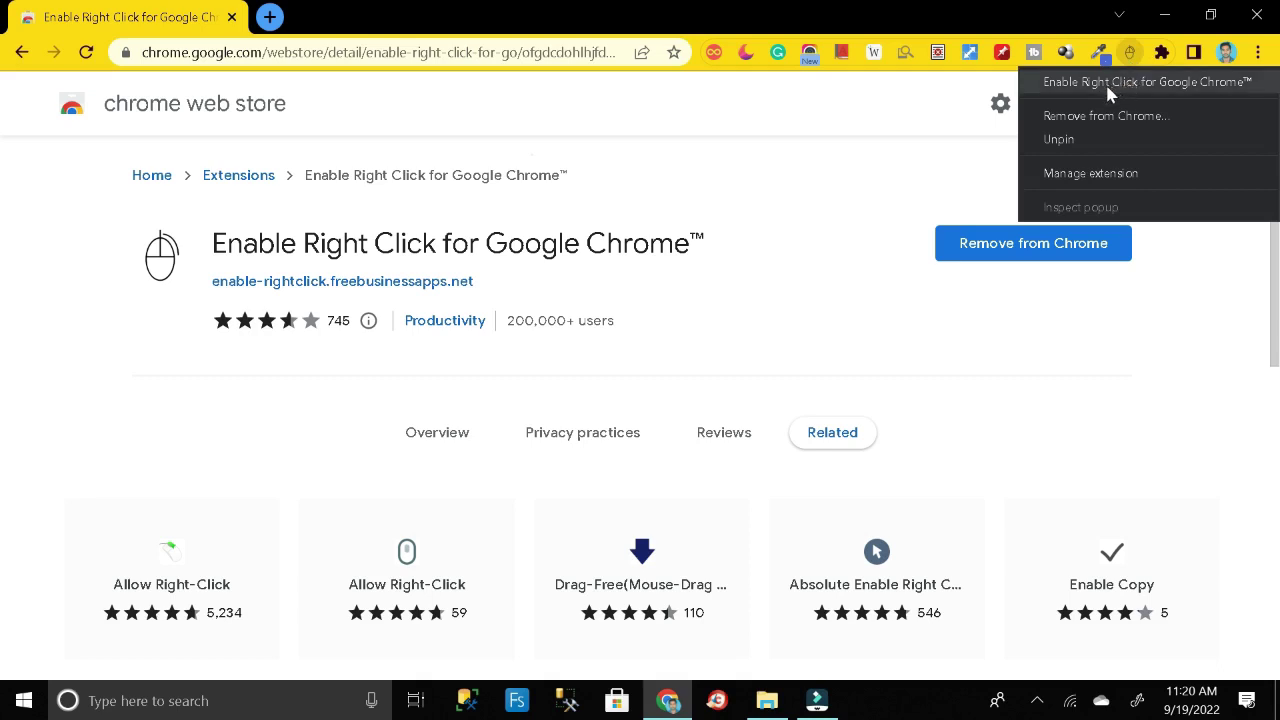
left_click(1157, 86)
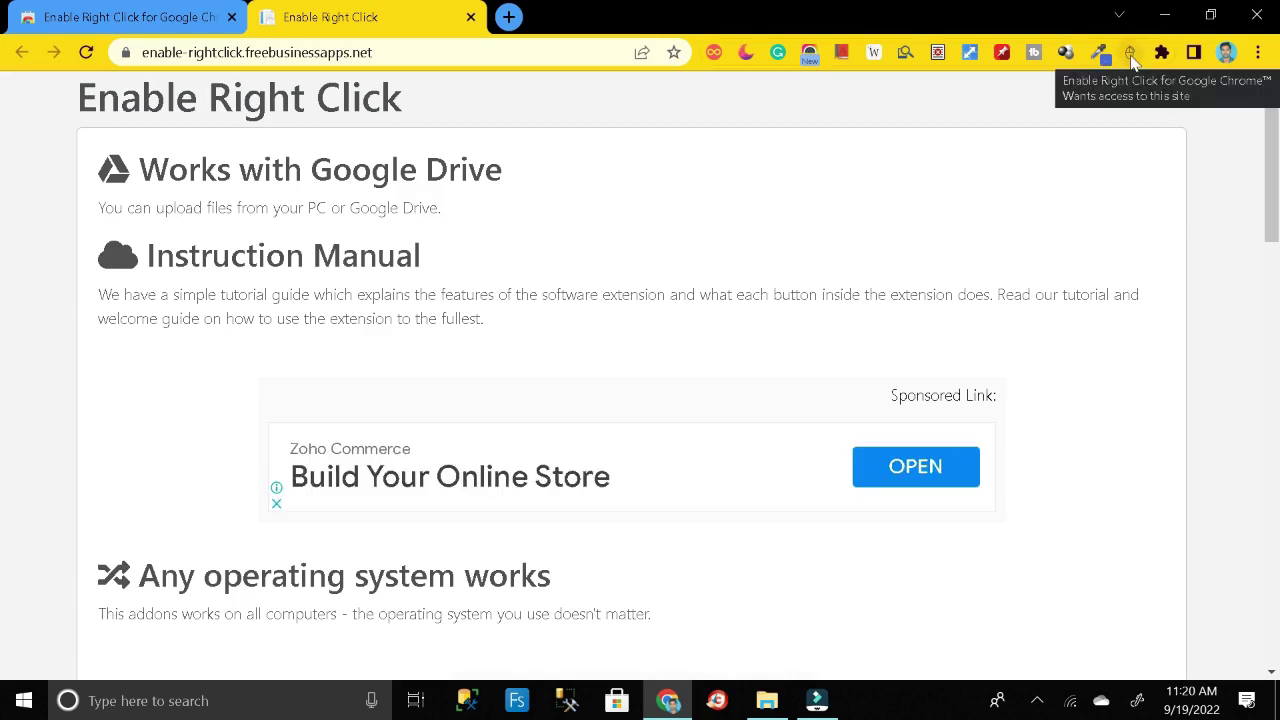
left_click(1130, 54)
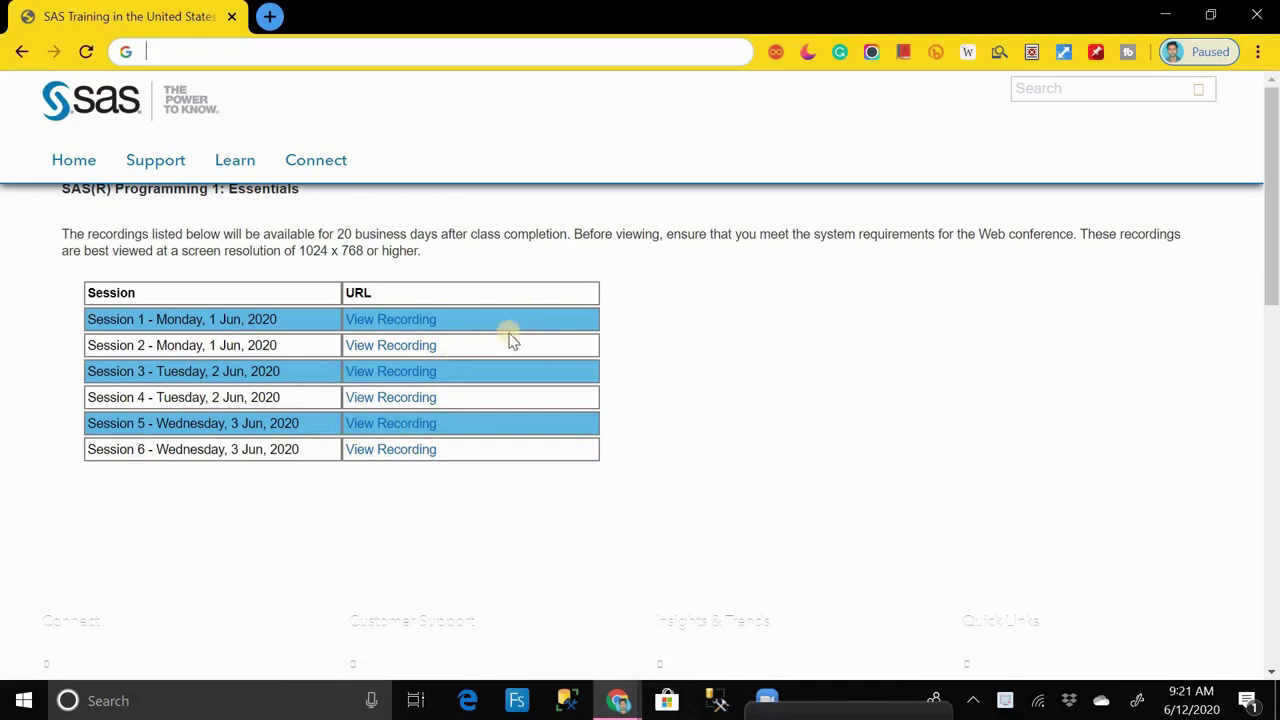
Open the Session 3 recording and Inspect the page from beside the player
left_click(402, 375)
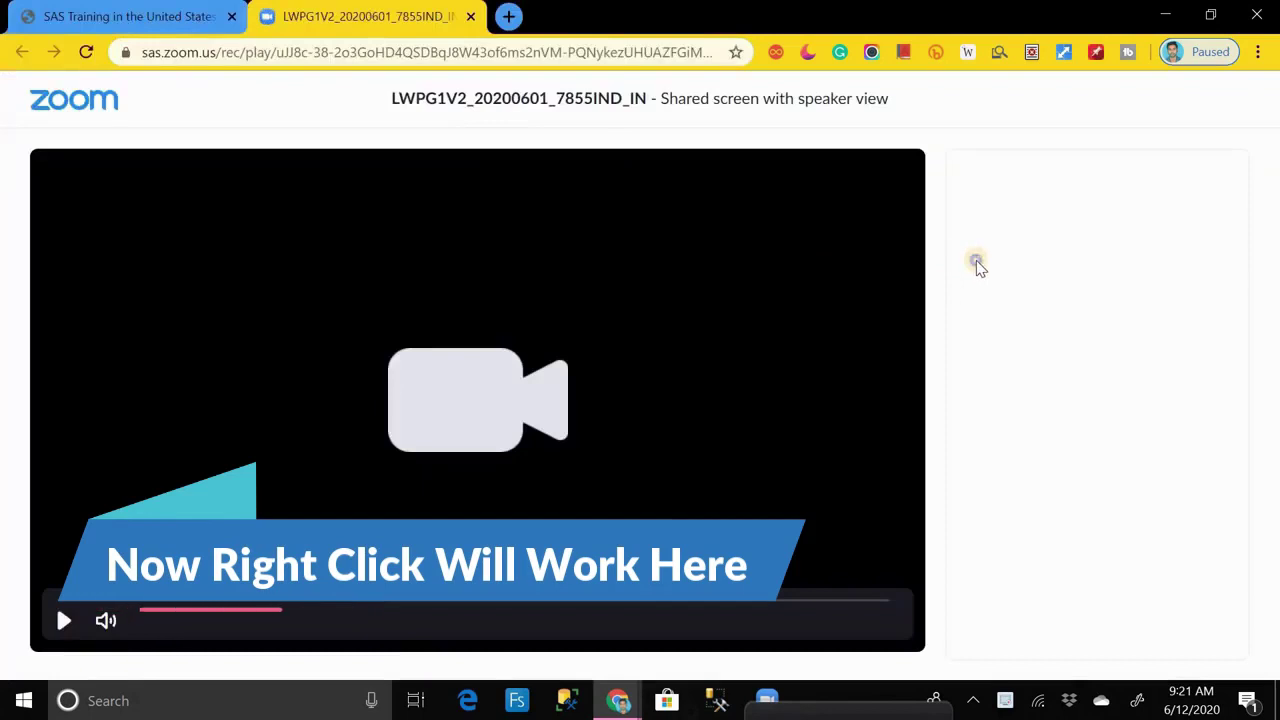
right_click(977, 265)
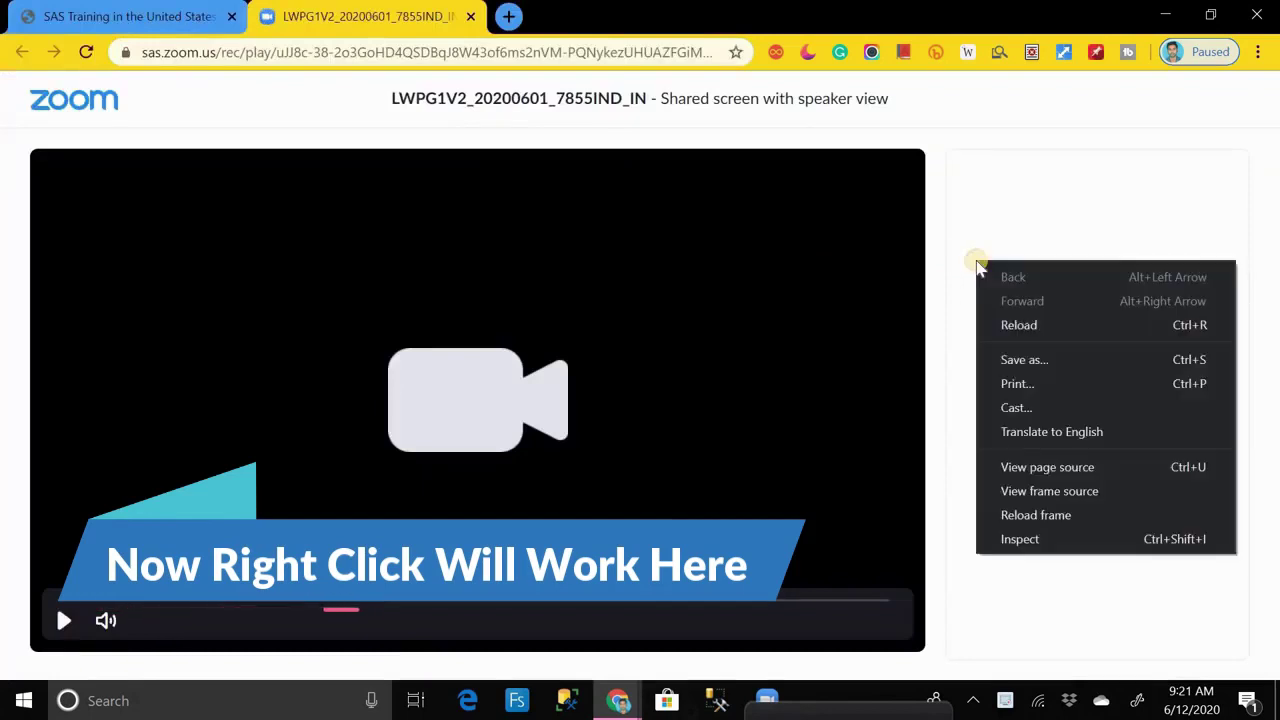
left_click(1012, 540)
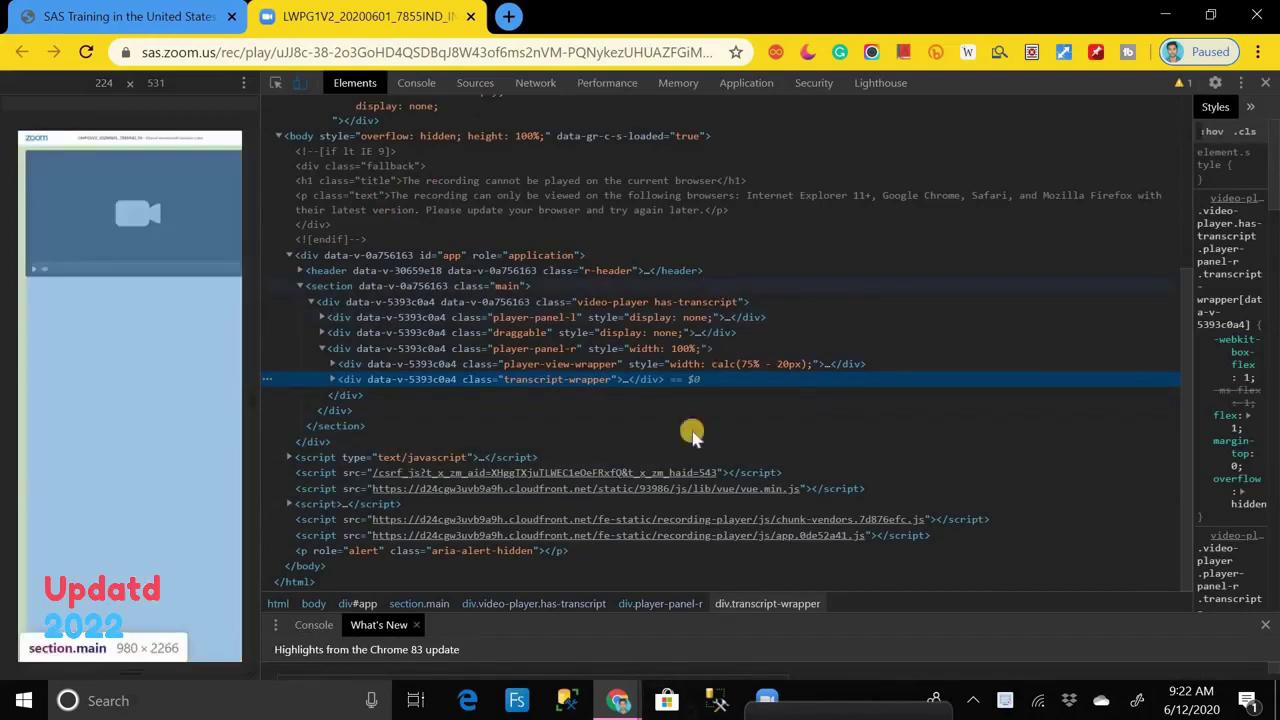
Search the Elements tree for '<vi' to locate the recording's video element
scroll(686, 309, "up", 3)
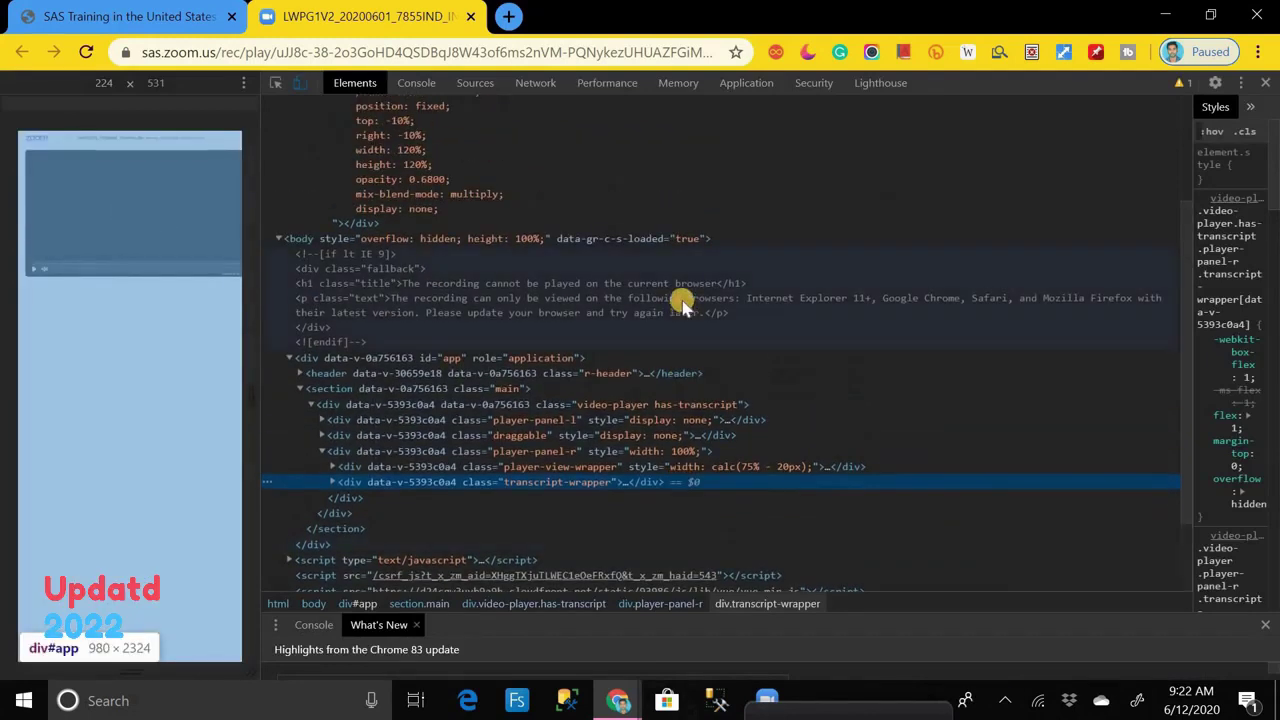
scroll(682, 305, "up", 1)
scroll(682, 305, "down", 3)
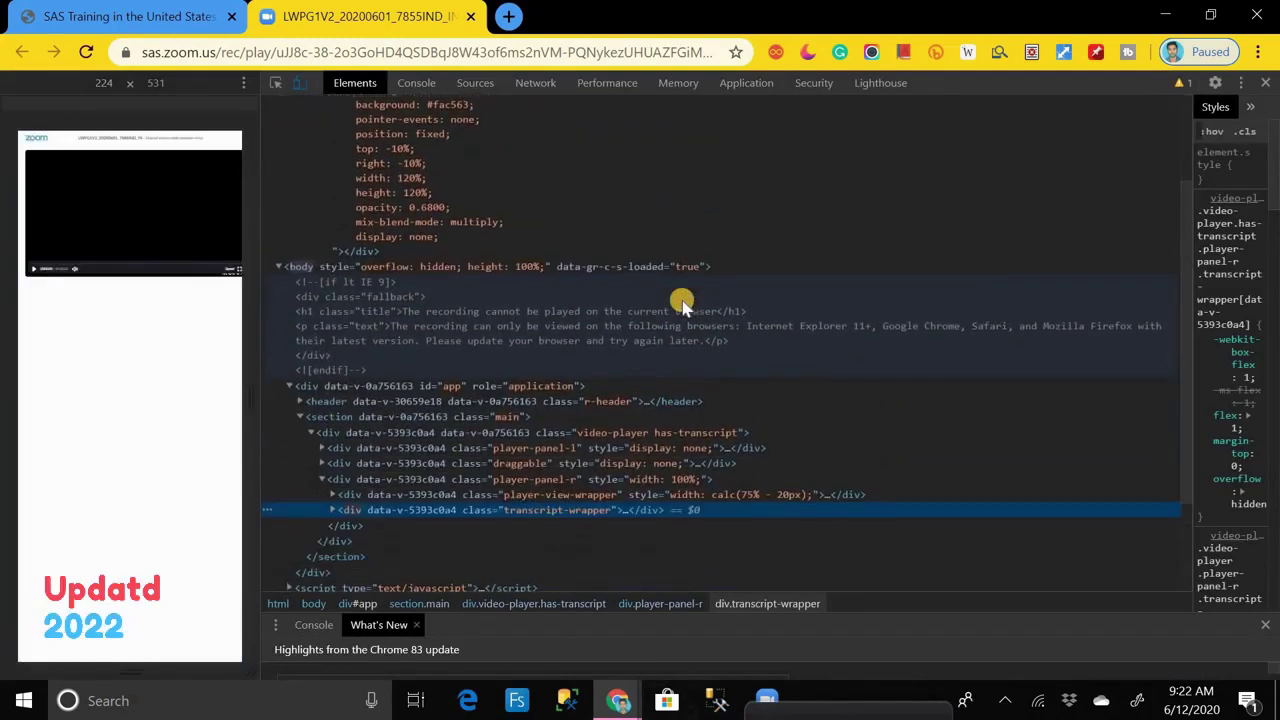
scroll(682, 305, "up", 1)
scroll(682, 305, "down", 1)
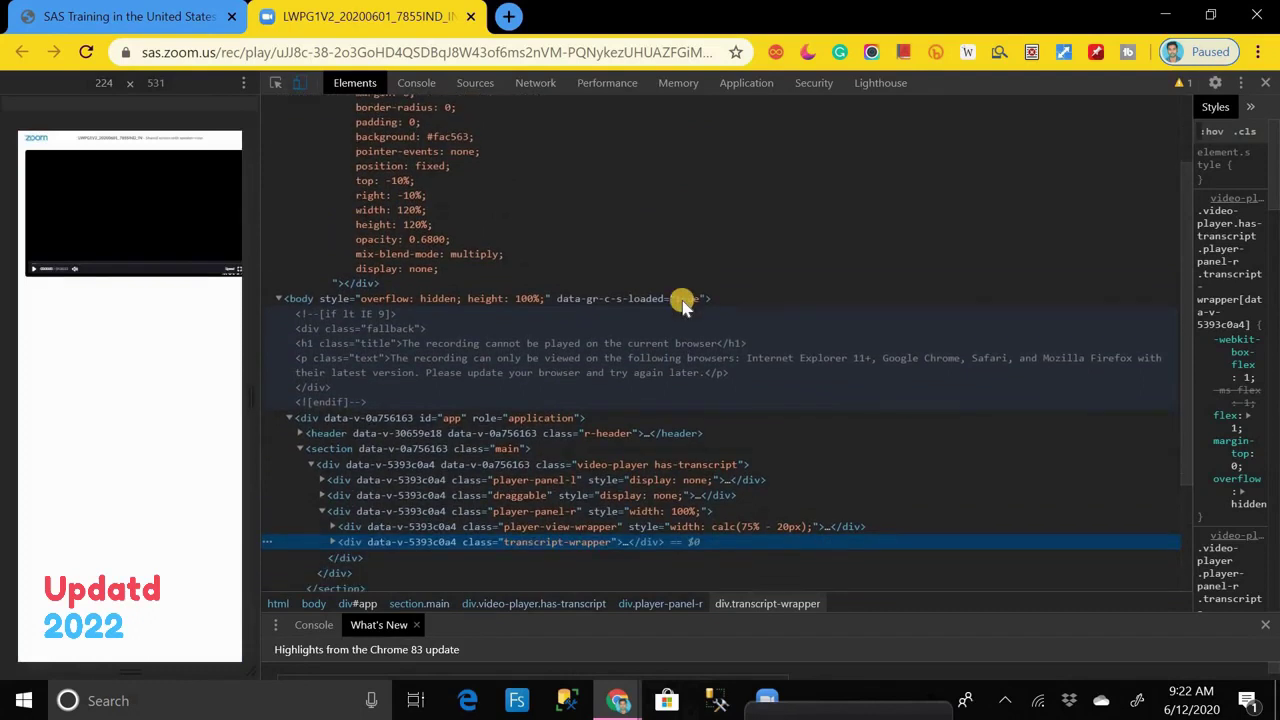
key("ctrl+f")
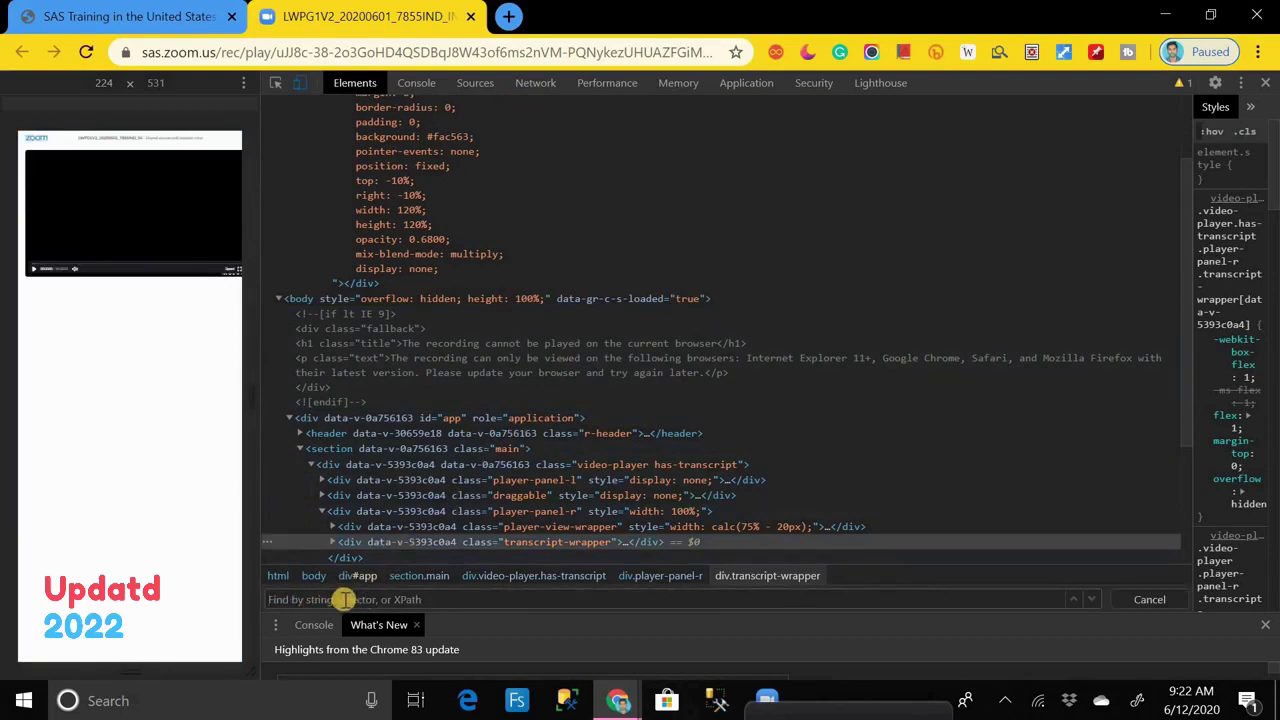
type("<video")
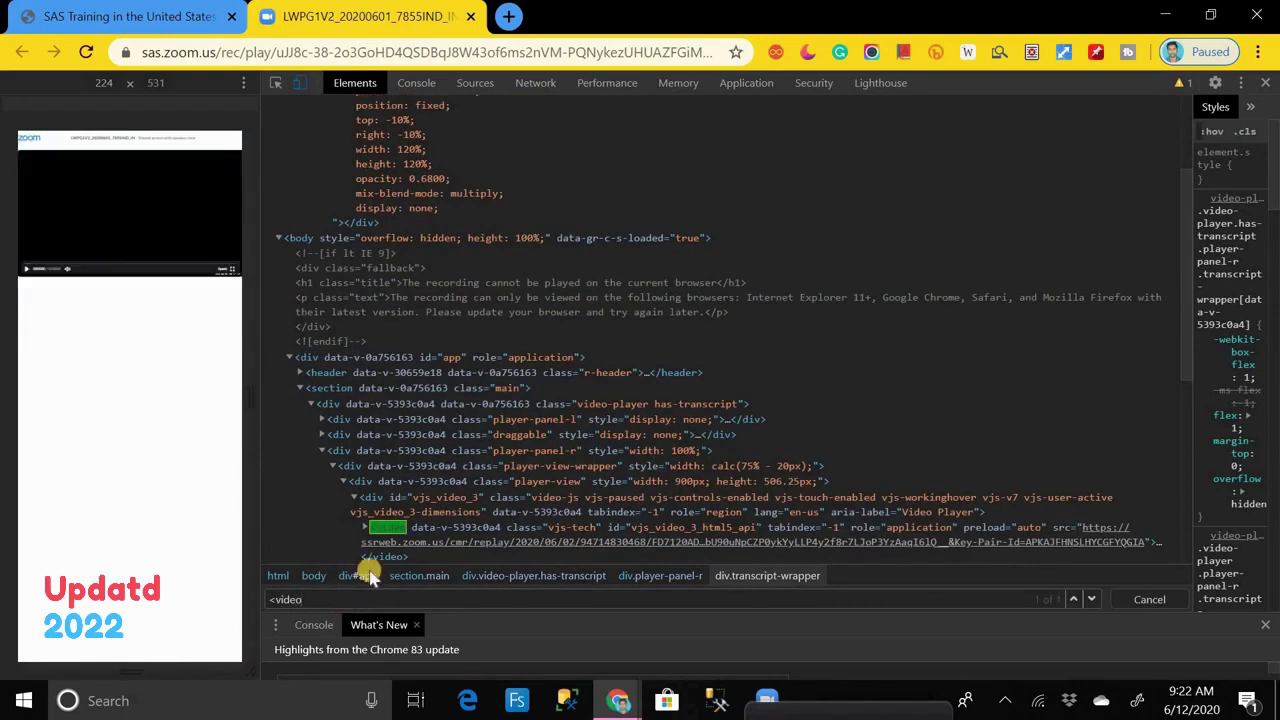
Copy the <video> element's markup, then select the body node
left_click(434, 539)
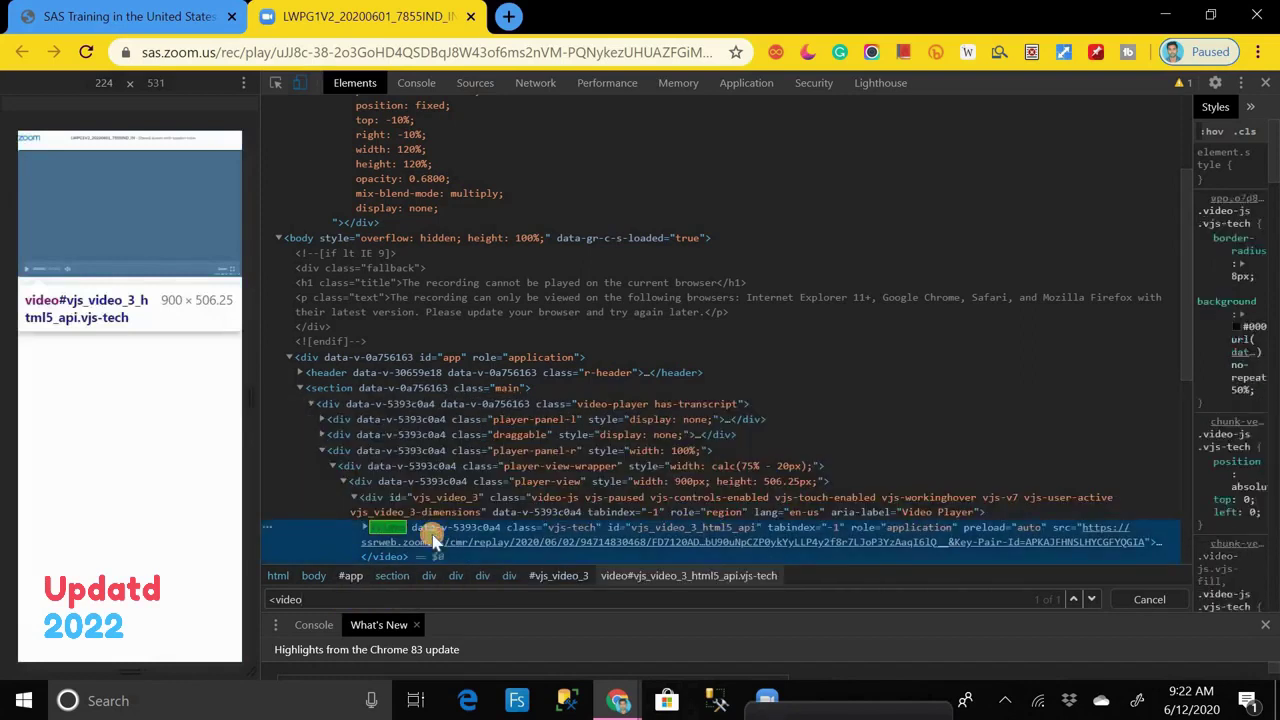
right_click(434, 539)
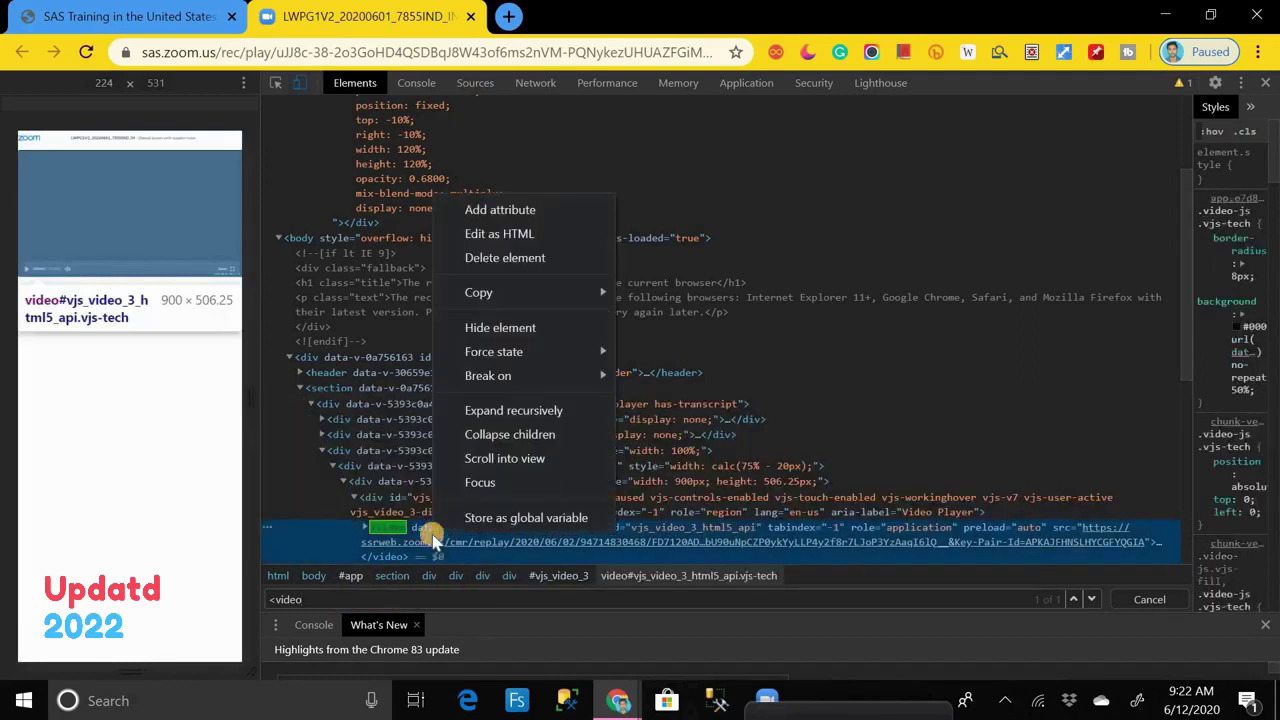
mouse_move(508, 305)
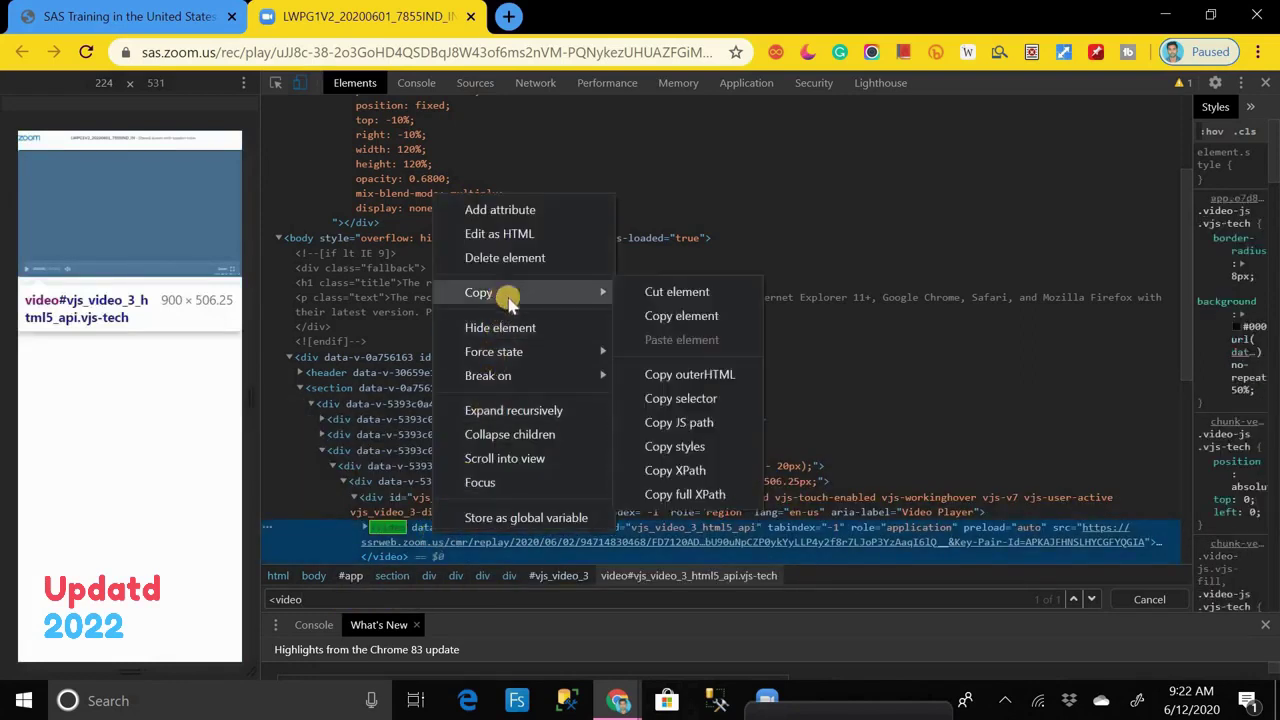
left_click(652, 318)
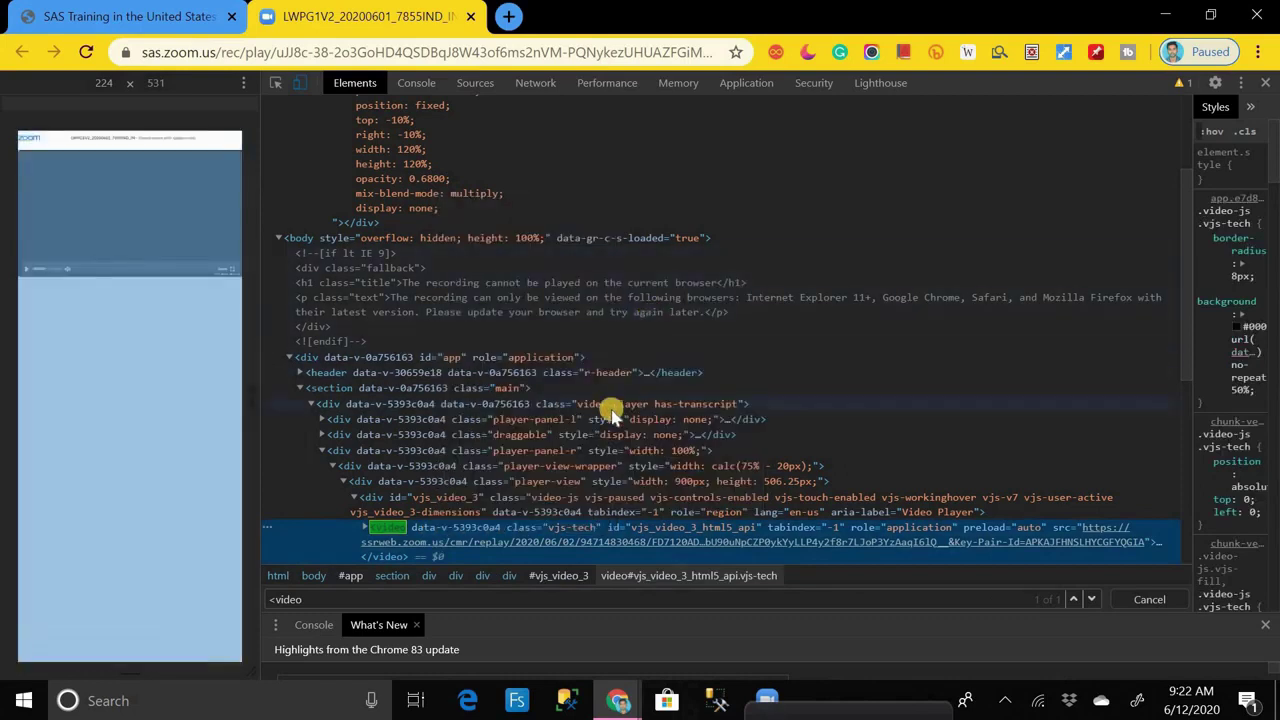
scroll(610, 415, "up", 3)
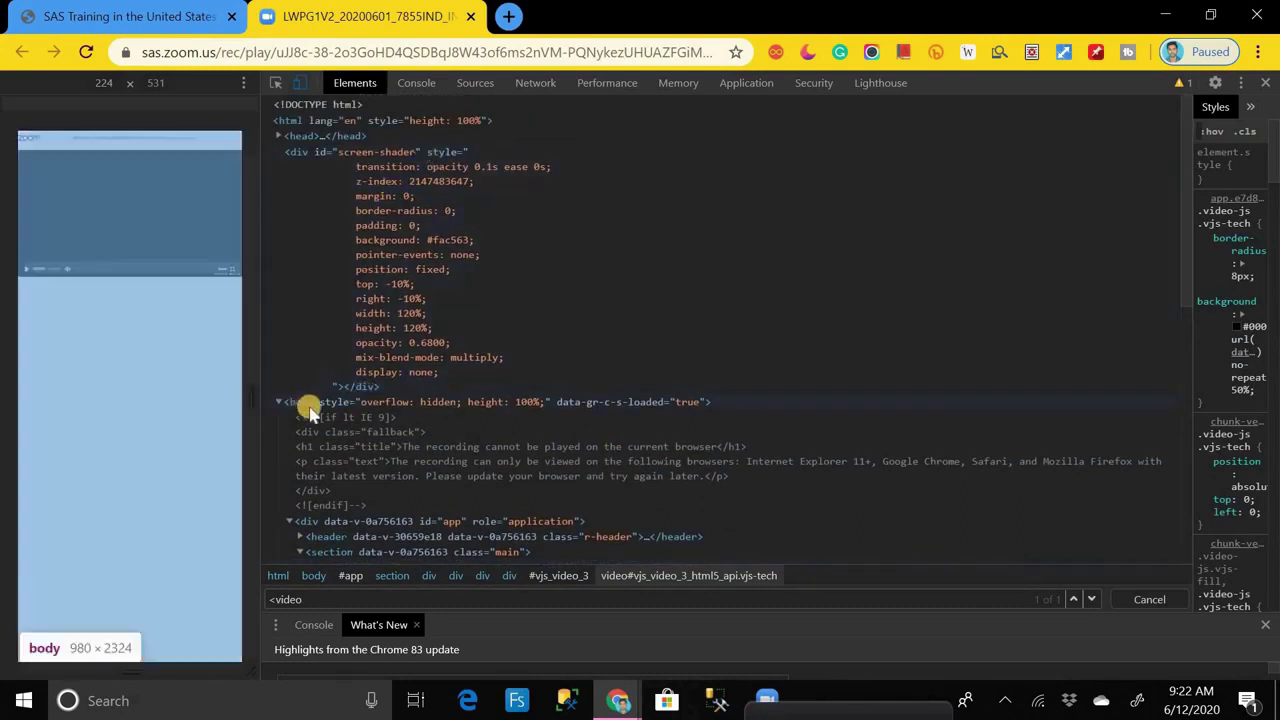
left_click(722, 401)
Edit the body as HTML and paste the video markup on a new line after <body>
right_click(722, 401)
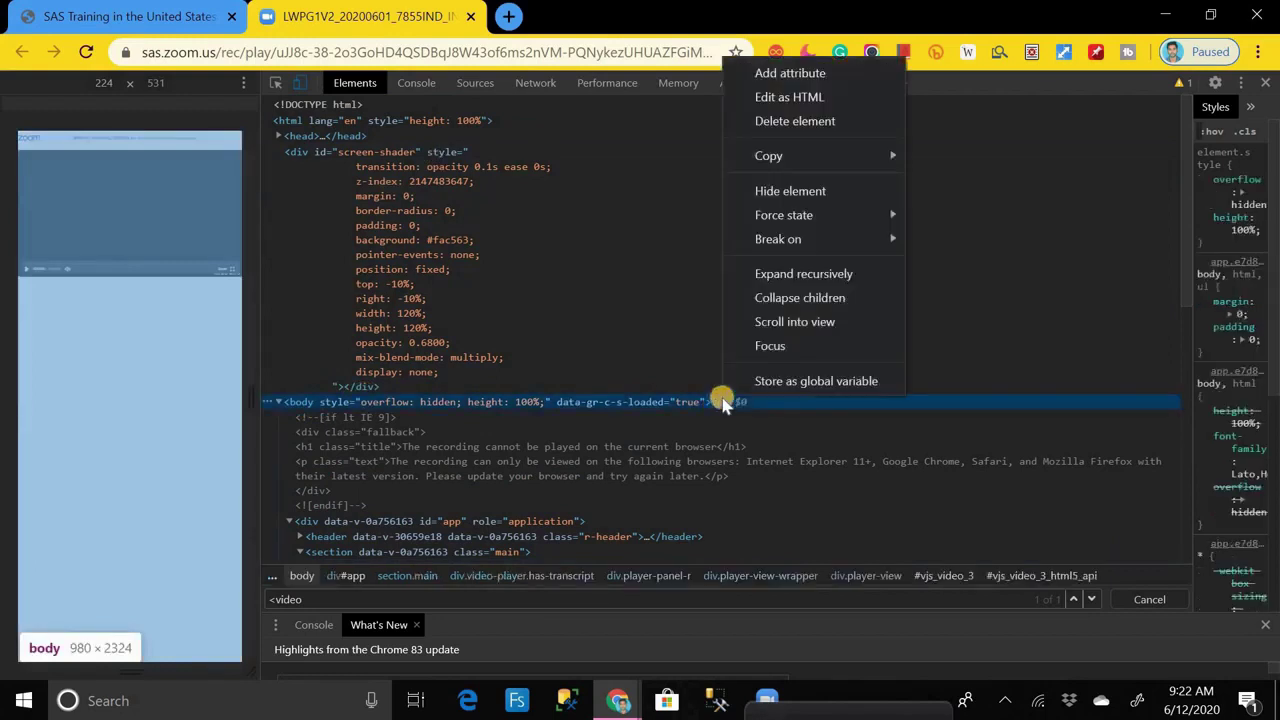
left_click(803, 97)
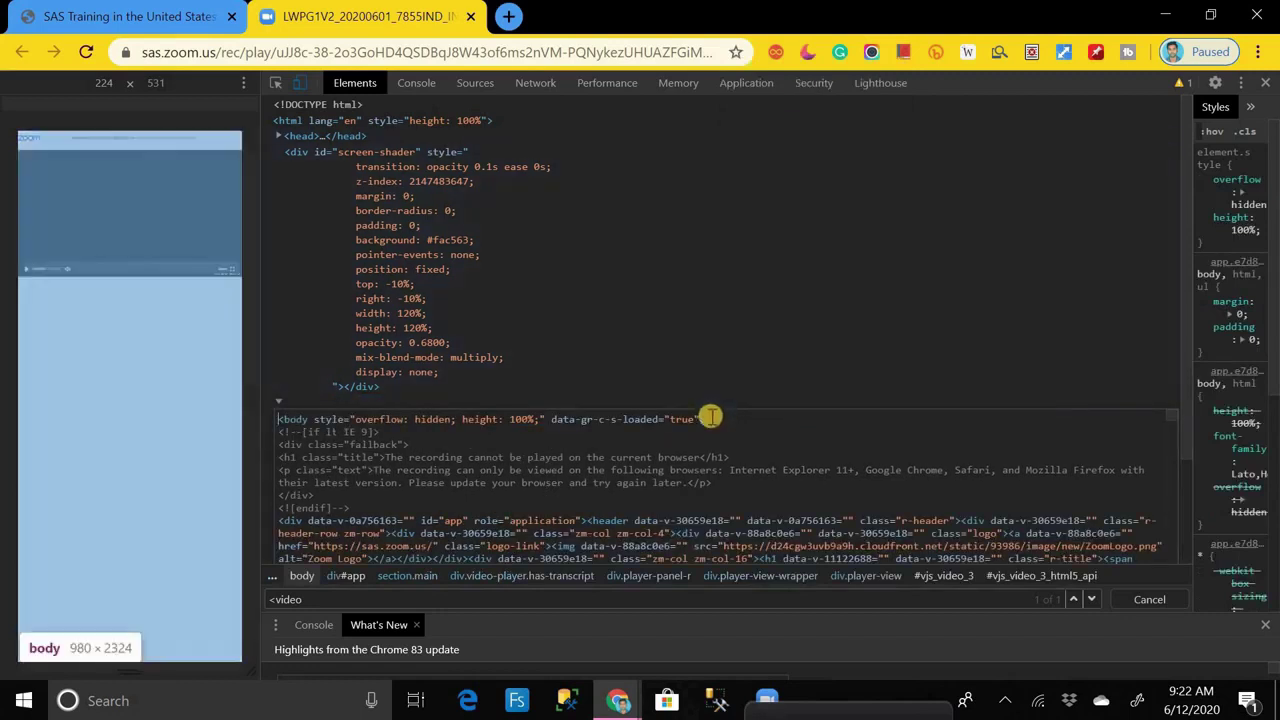
left_click(710, 417)
key("Return")
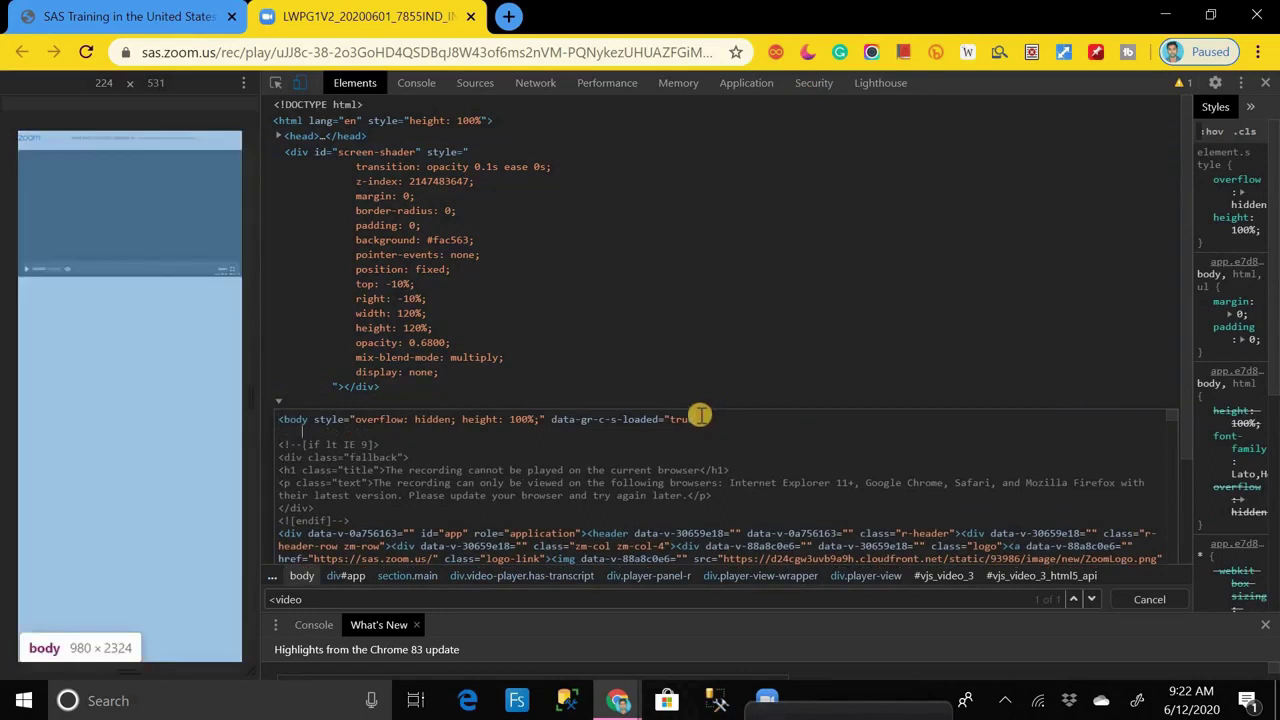
right_click(348, 432)
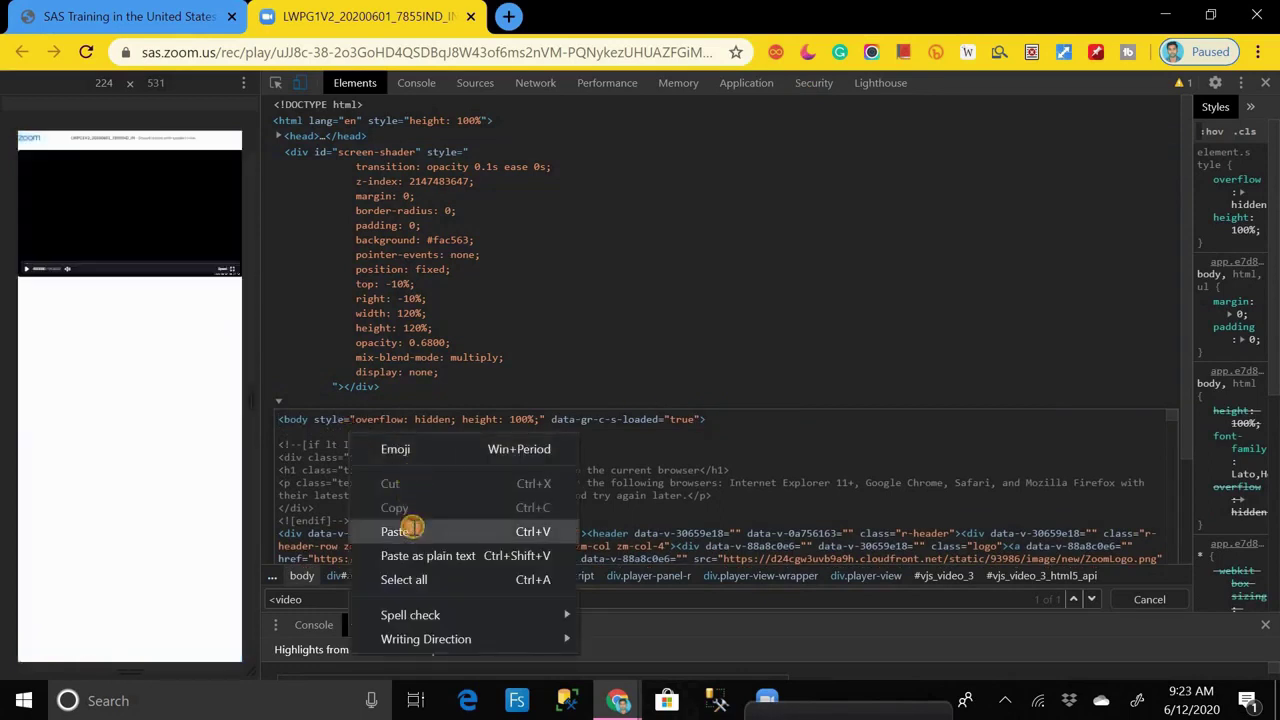
left_click(398, 531)
scroll(543, 480, "down", 5)
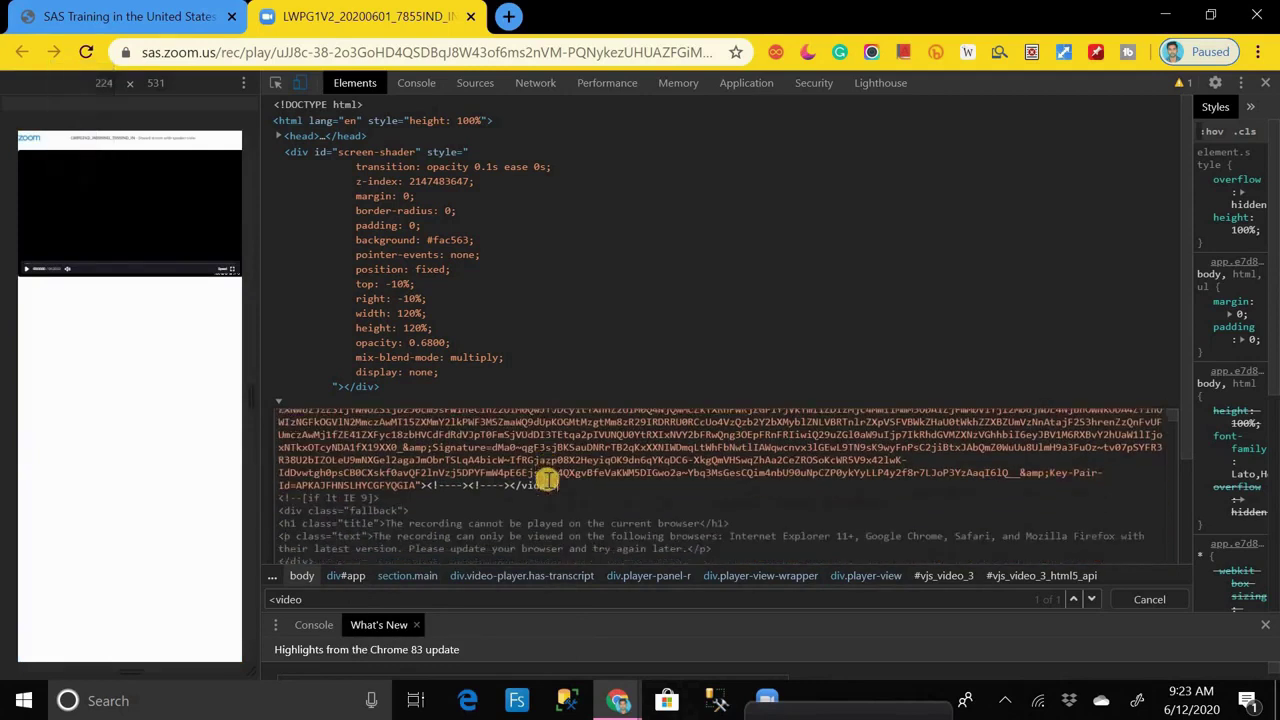
scroll(547, 480, "up", 4)
scroll(545, 479, "up", 2)
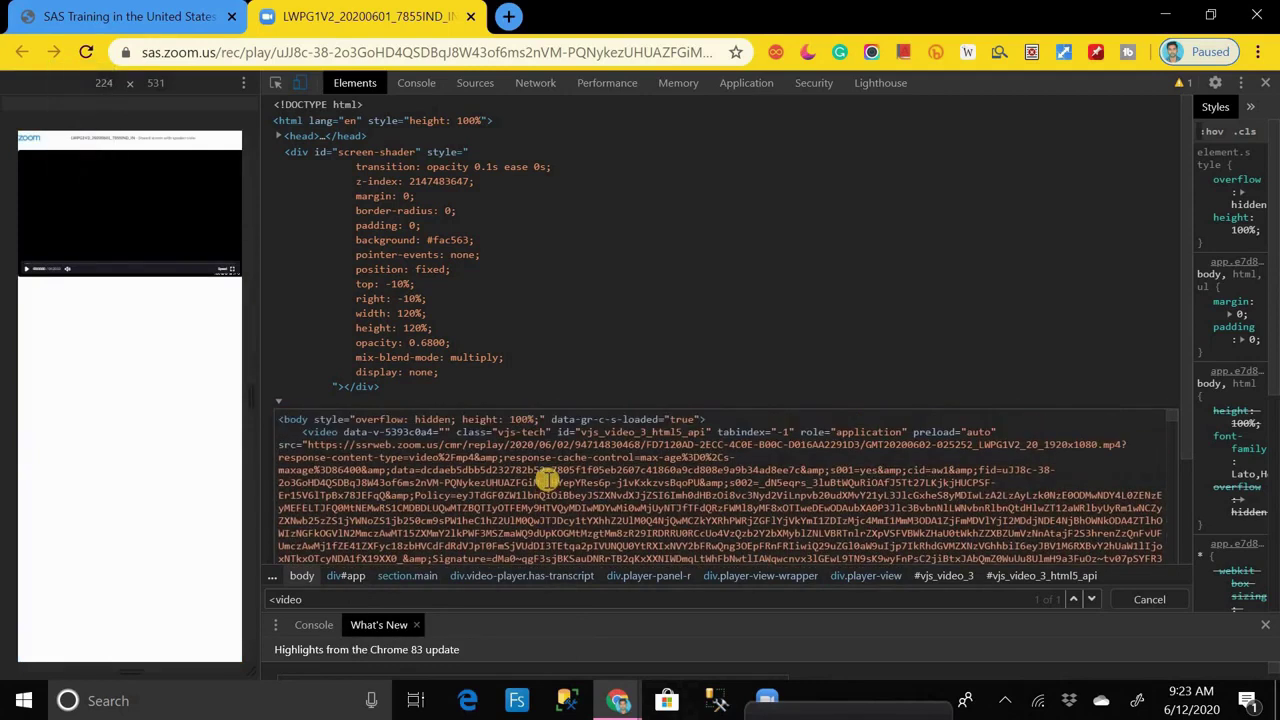
left_click(287, 436)
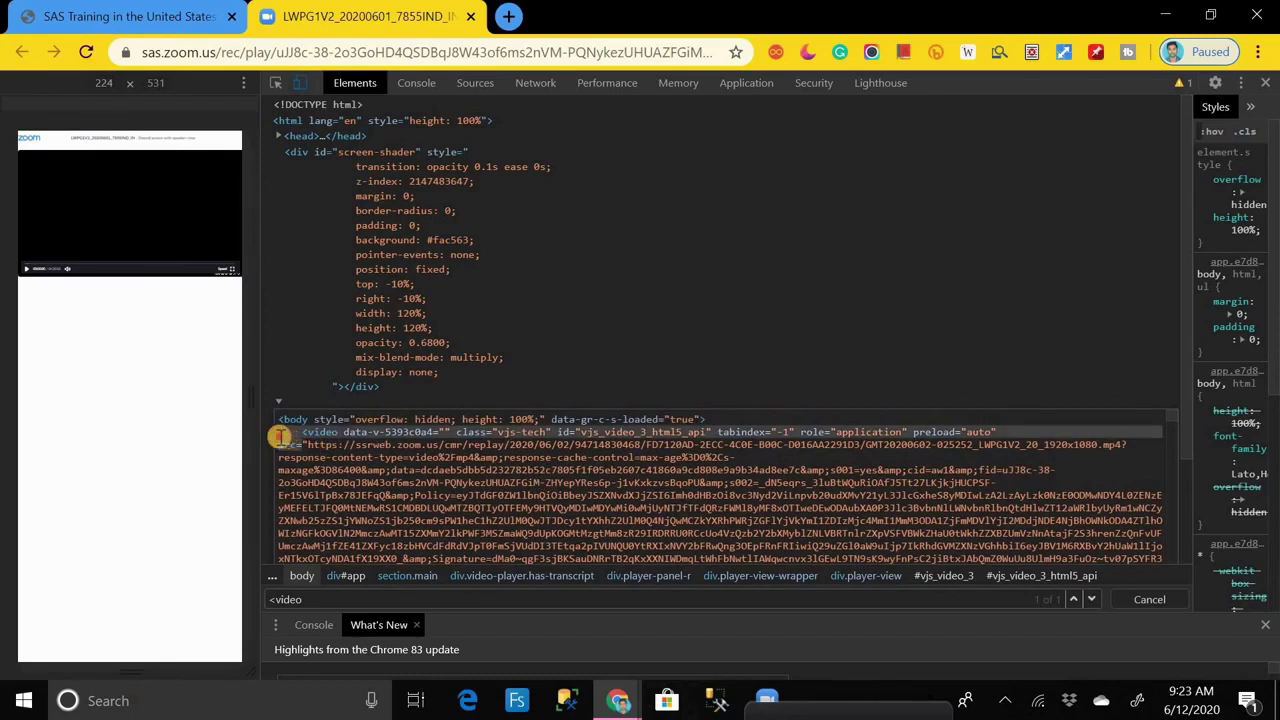
Replace the video tag's attributes before the URL with 'a href ='
right_click(280, 438)
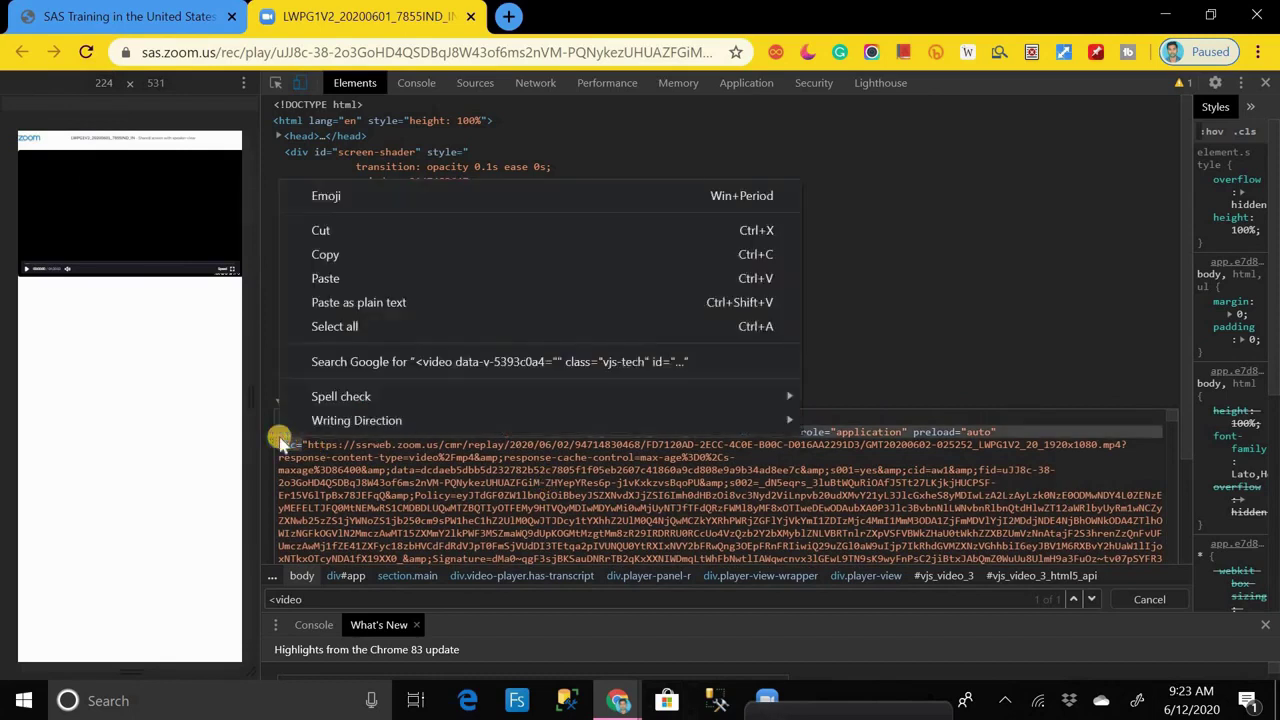
left_click(348, 232)
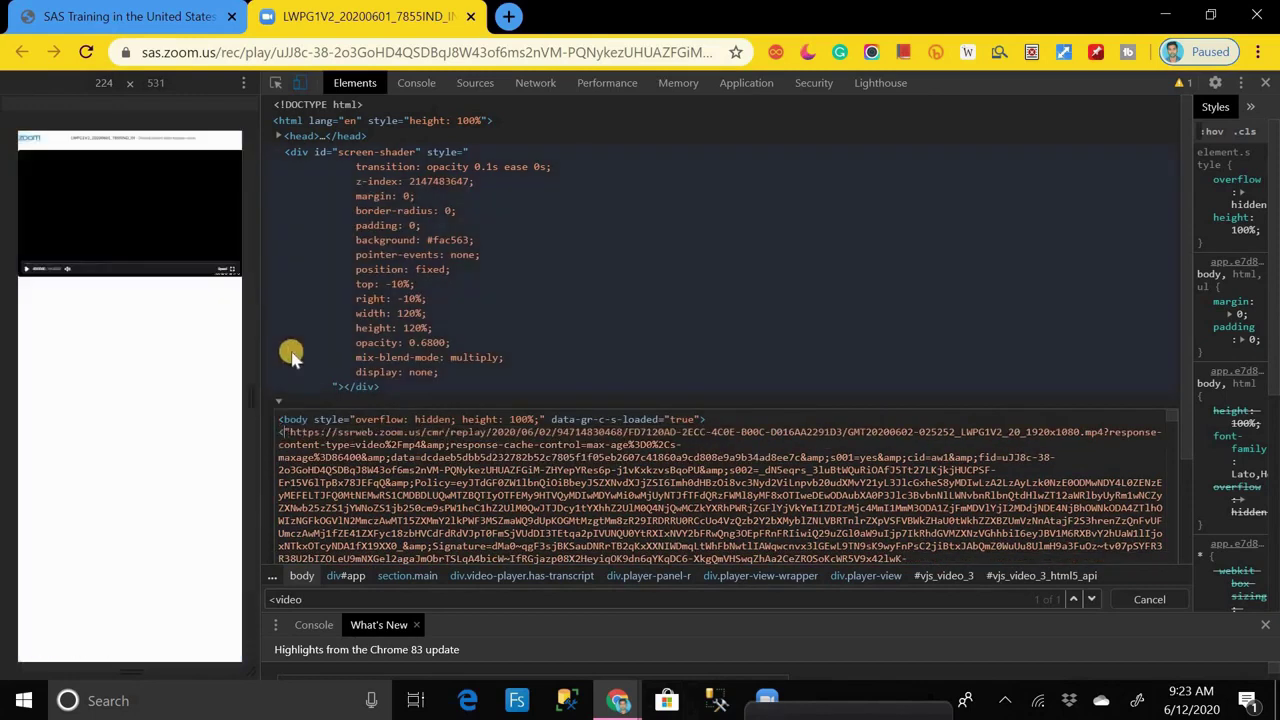
type("a")
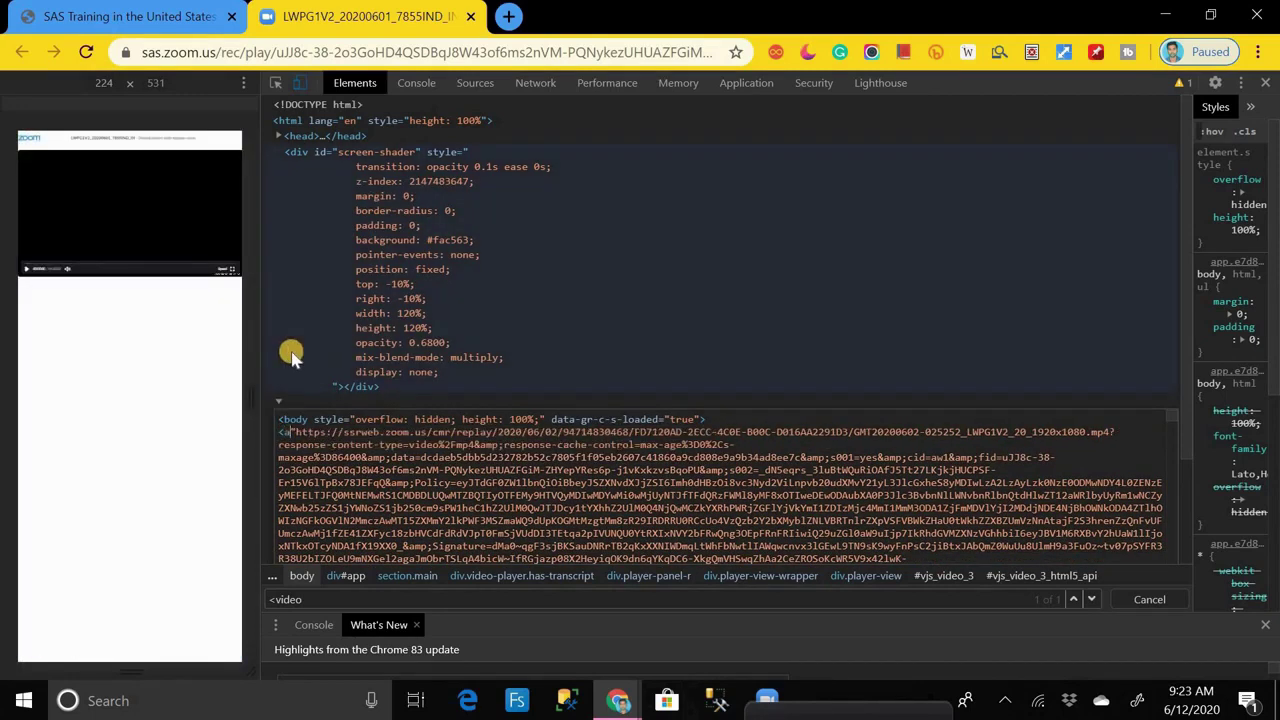
type(" href")
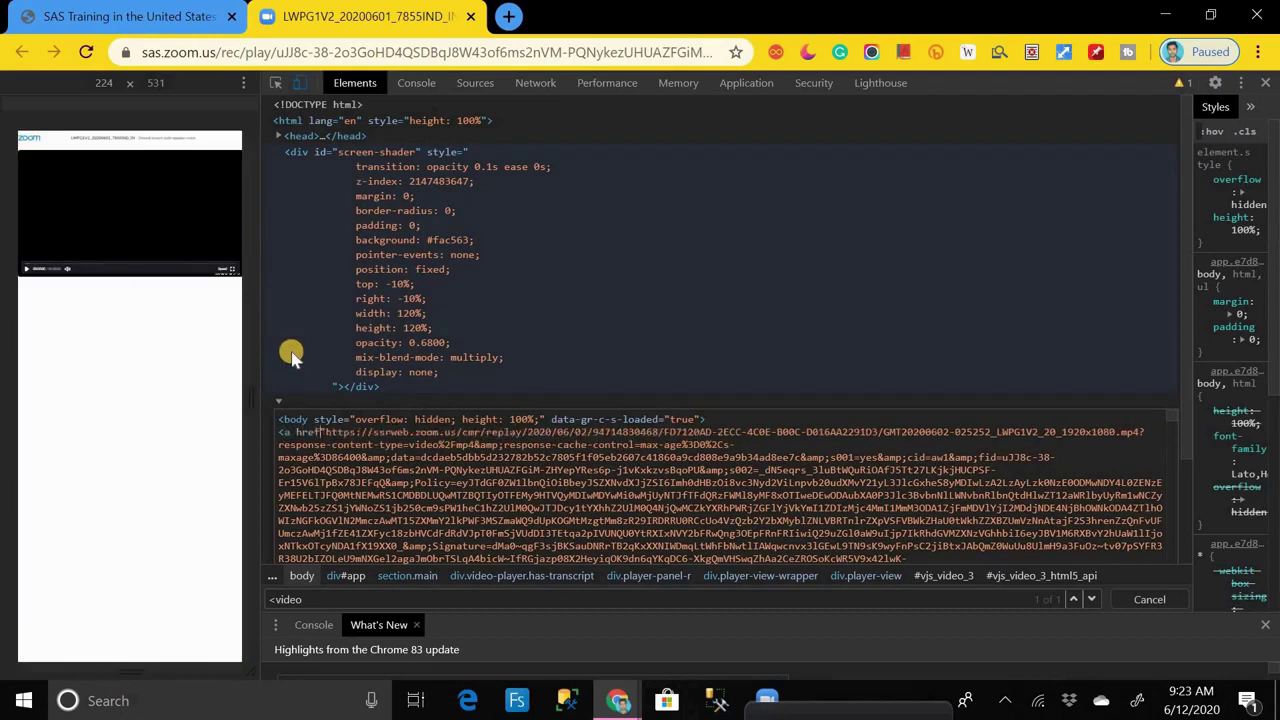
type(" =")
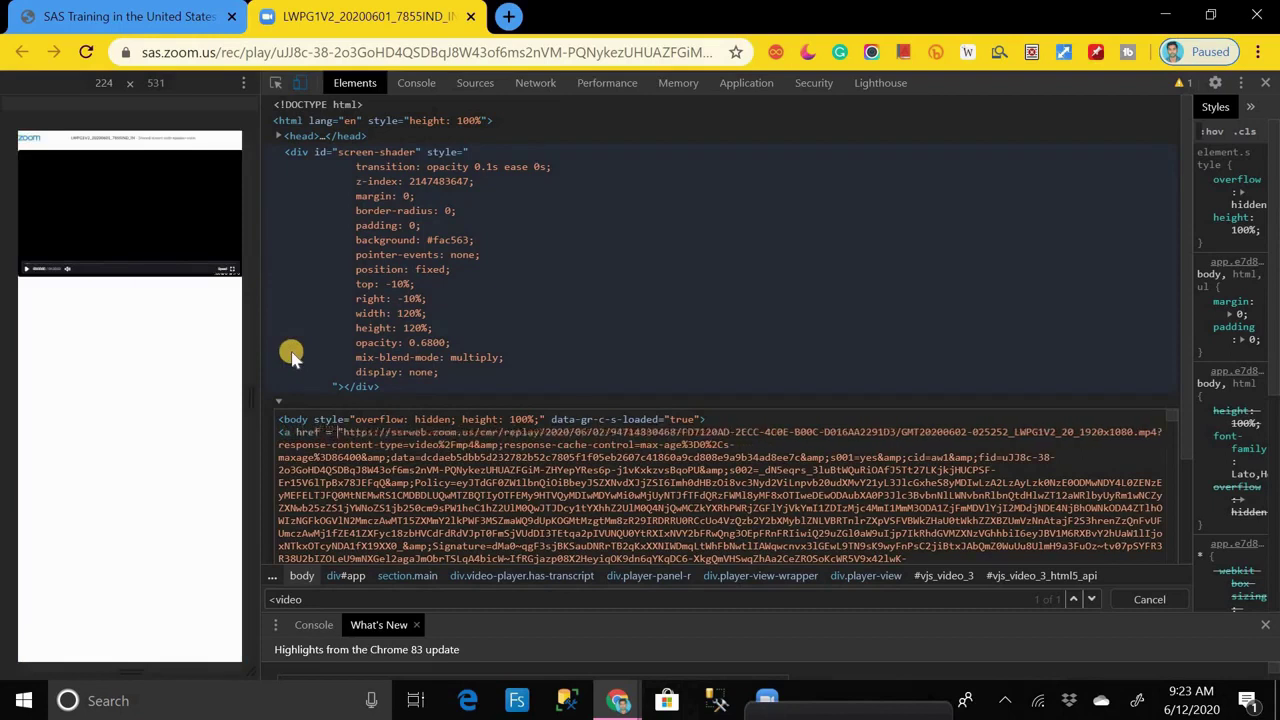
Replace the closing video markup with '<download>click me' and commit the body HTML
scroll(458, 477, "down", 4)
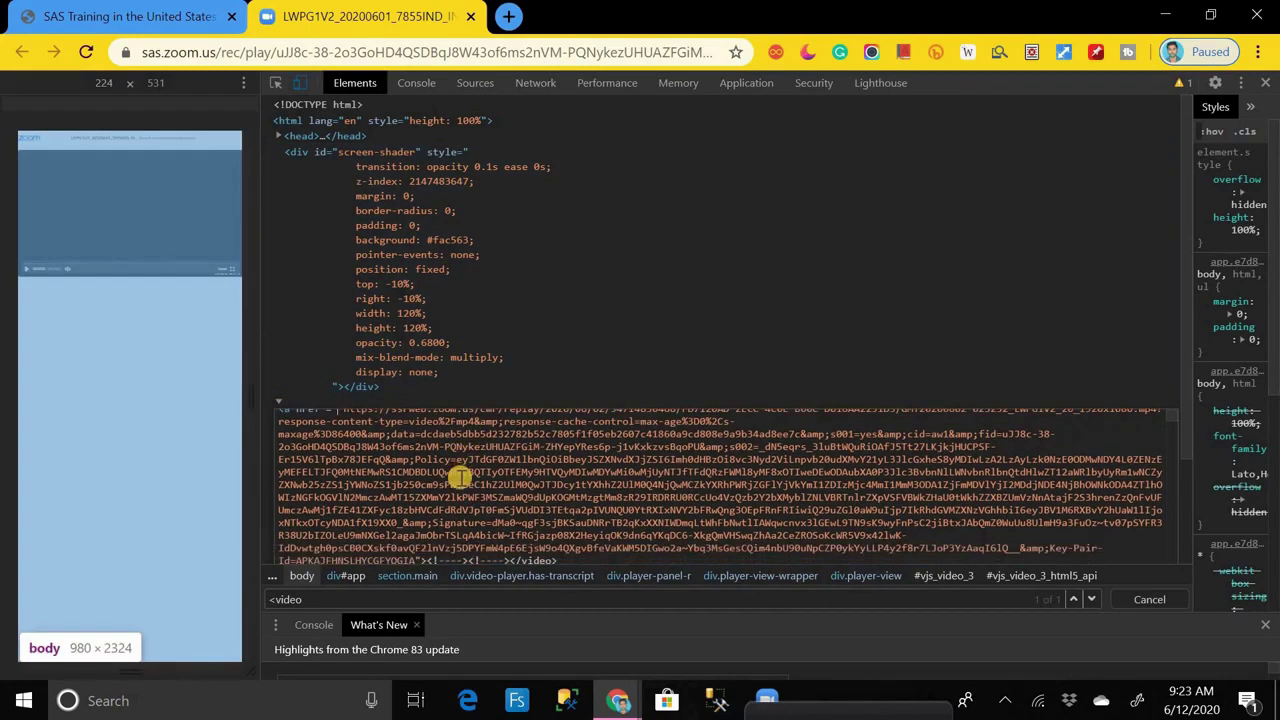
left_click(423, 508)
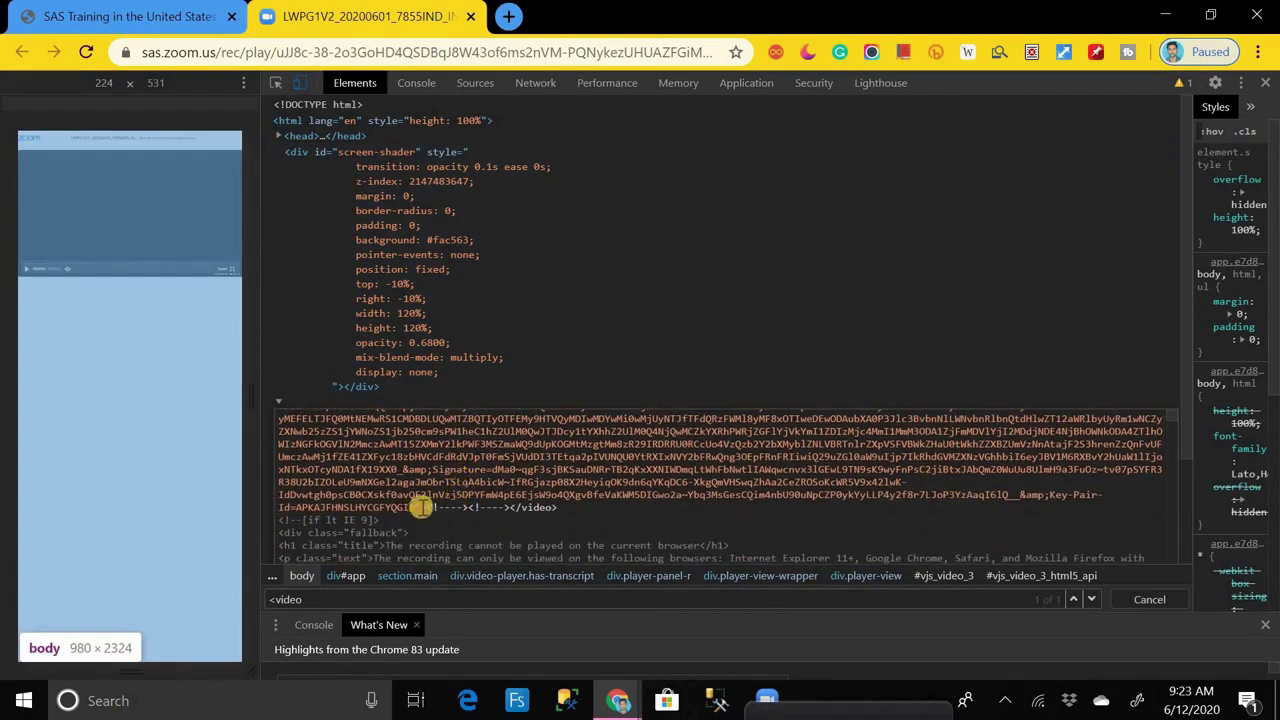
left_click_drag(420, 508, 553, 508)
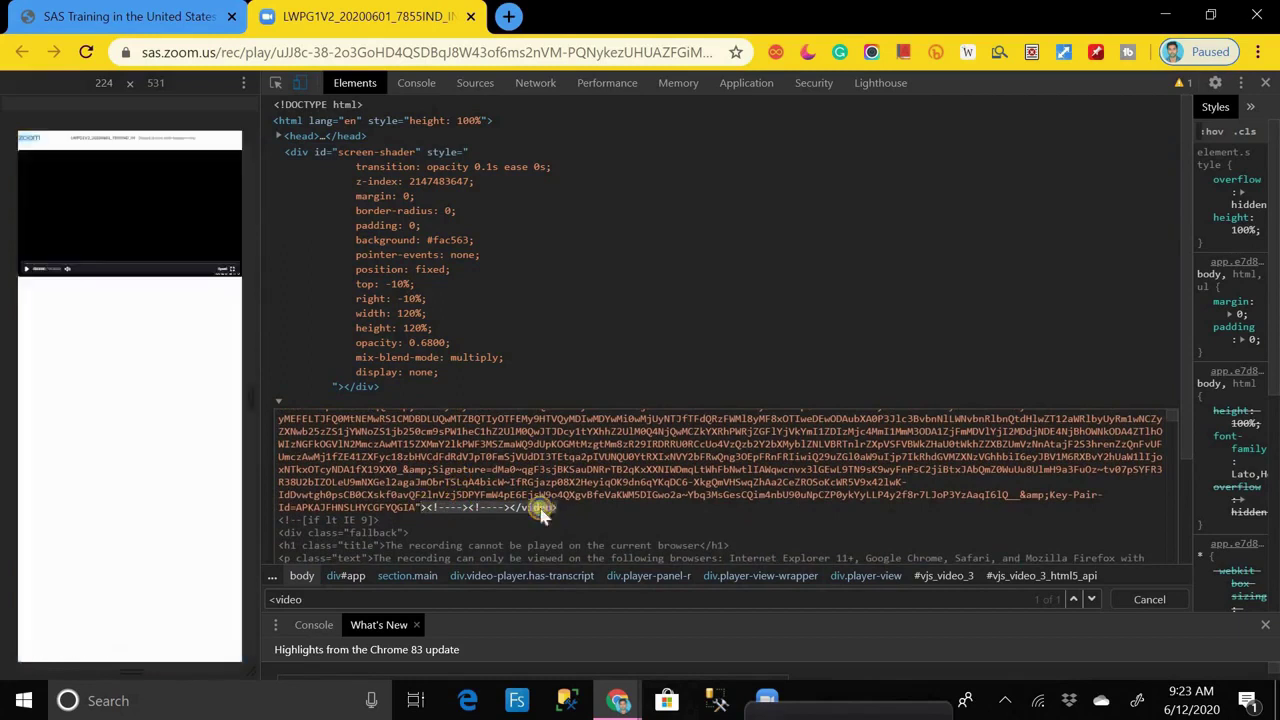
right_click(553, 508)
left_click(589, 301)
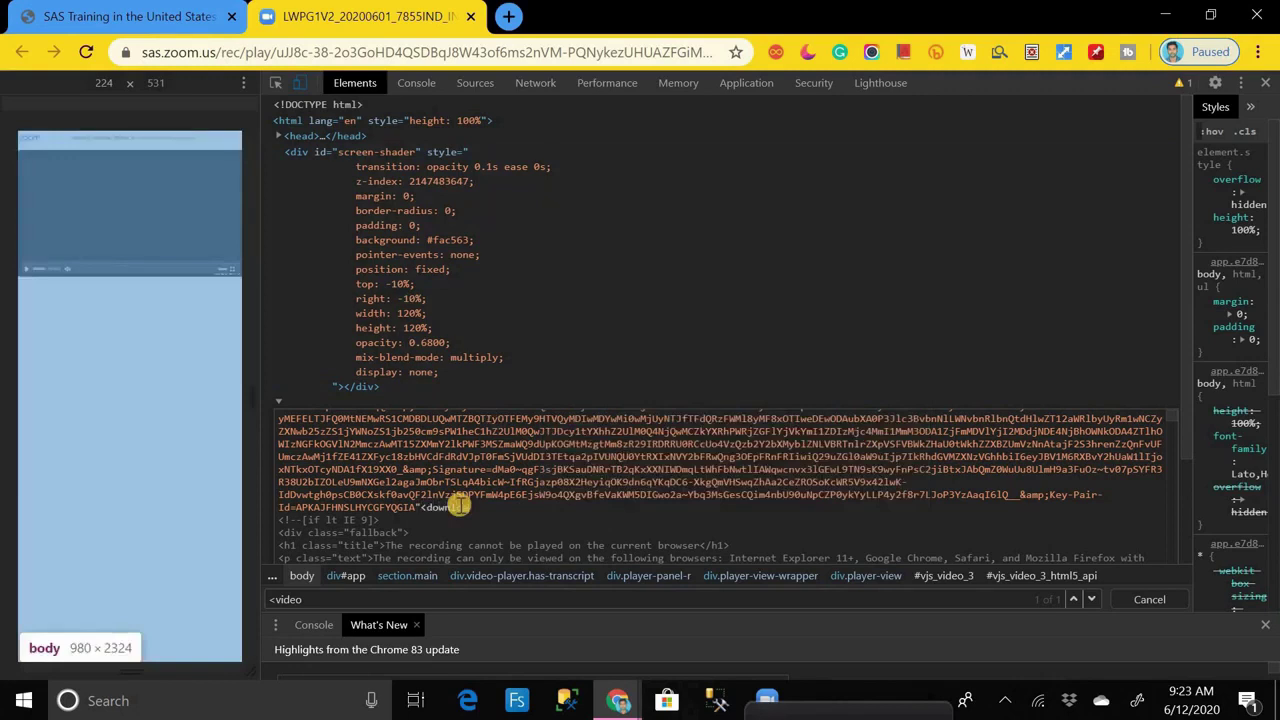
type("<download>click me </a>")
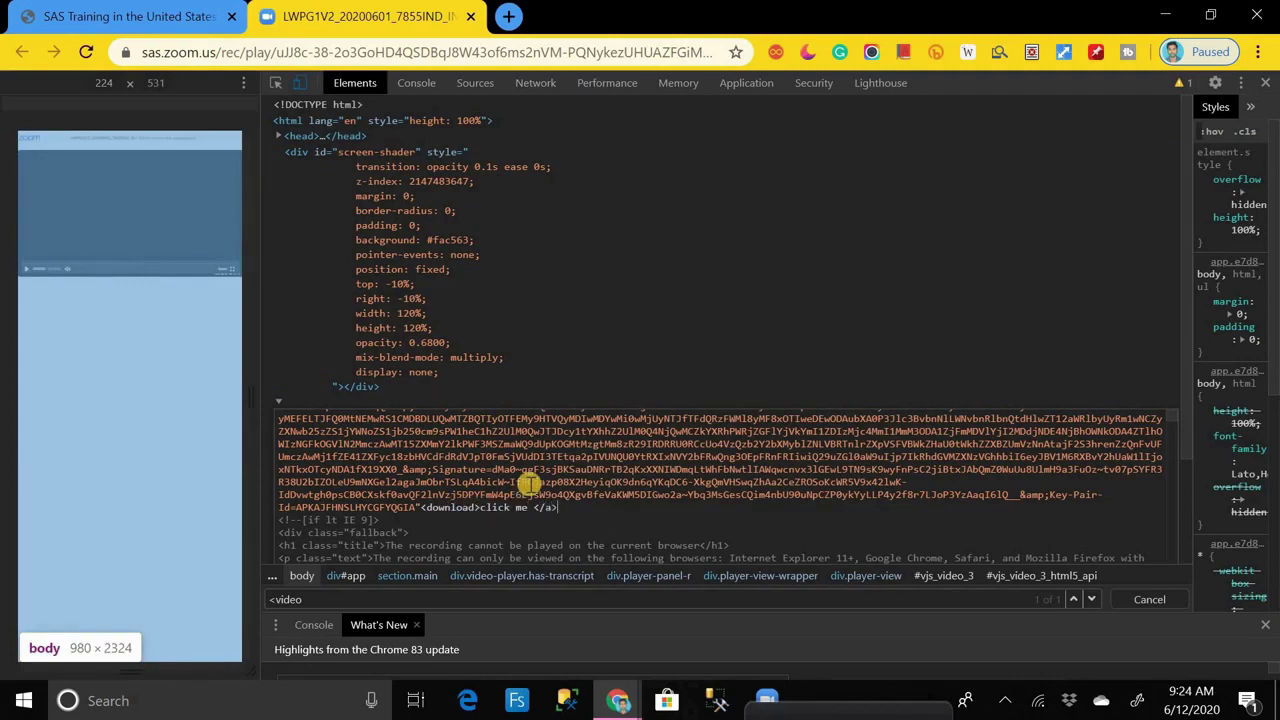
key("ctrl+Return")
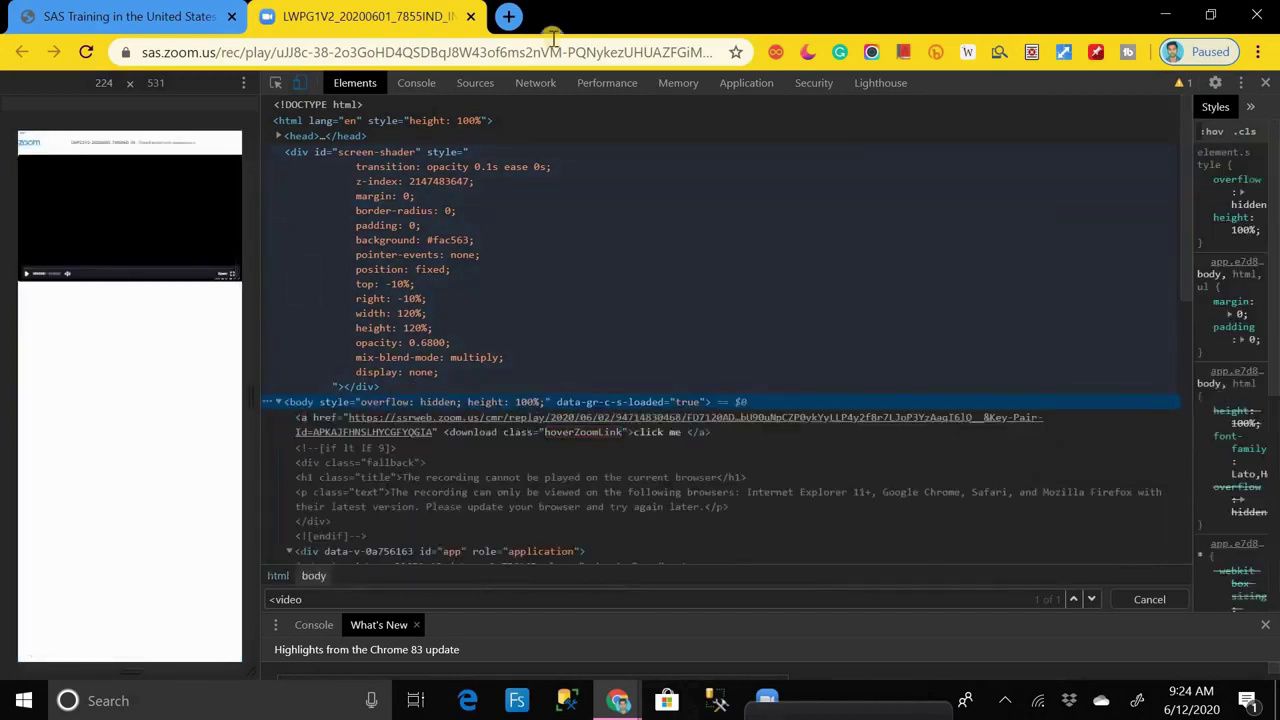
Close DevTools and choose Save link as on the 'click me' link
left_click(1266, 84)
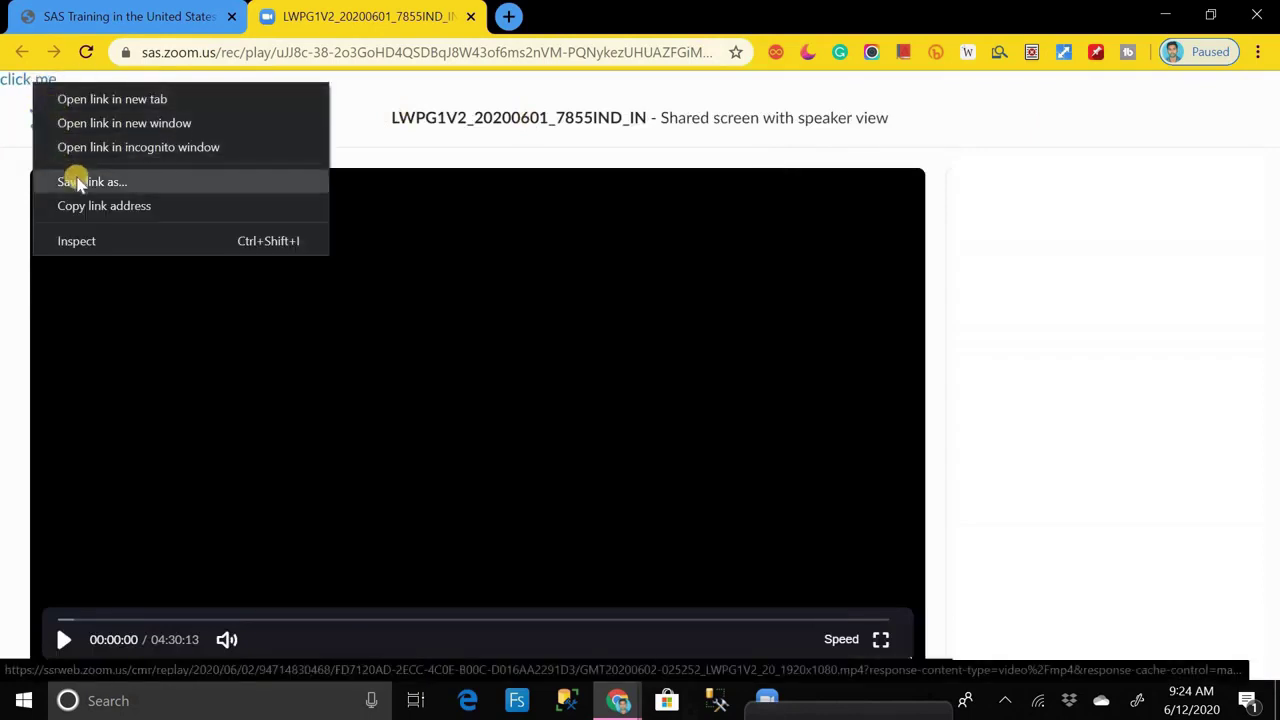
left_click(147, 181)
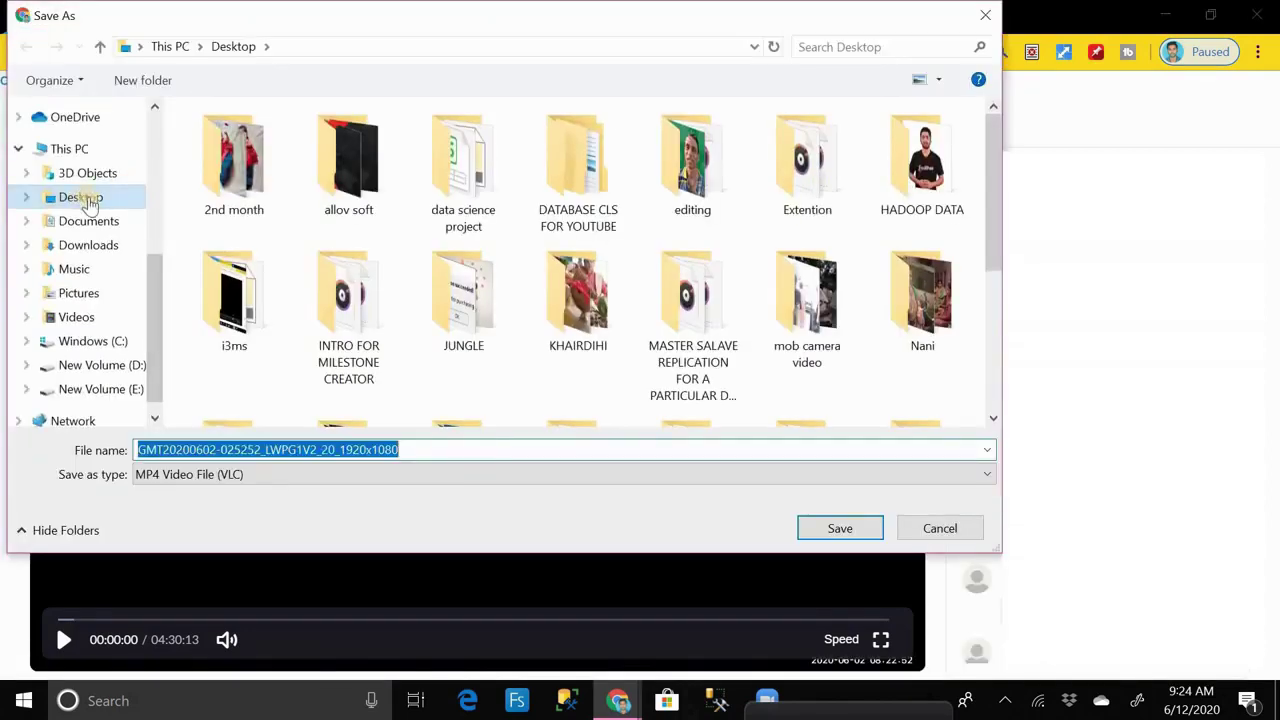
Save the recording to Desktop as 'zoom screen record'
left_click(86, 197)
left_click(398, 453)
type("zo")
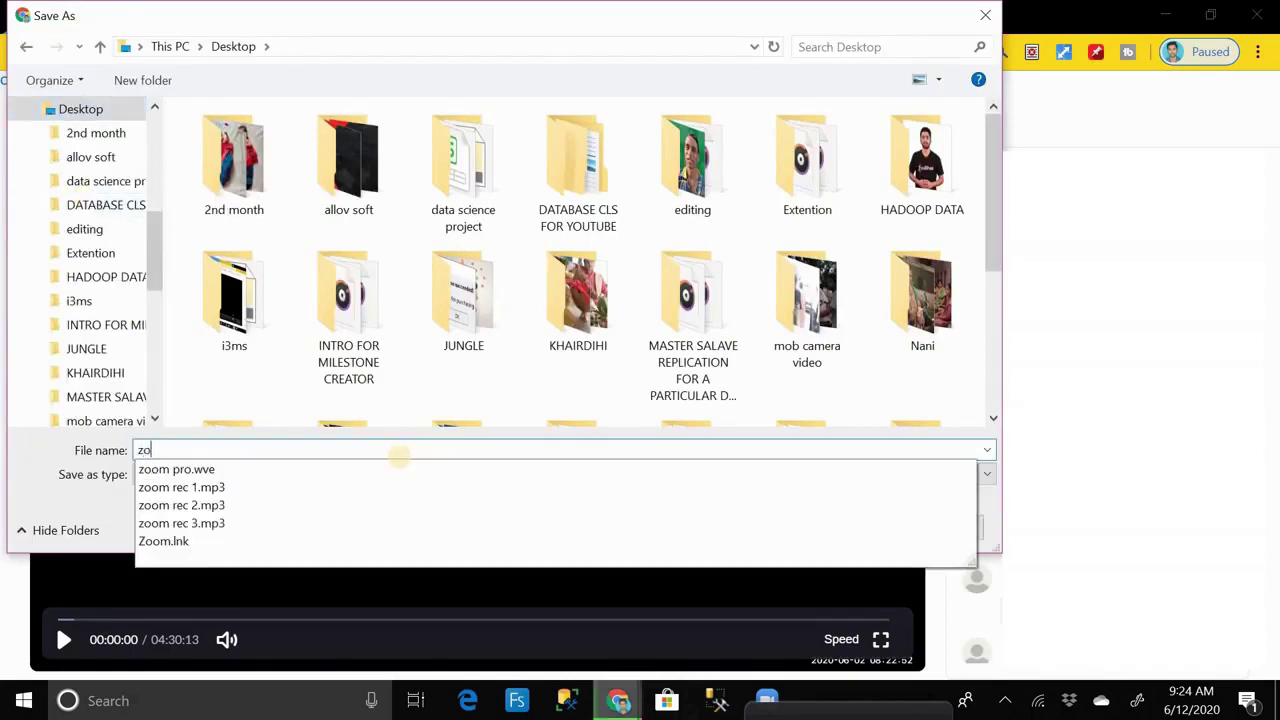
type("om screen record")
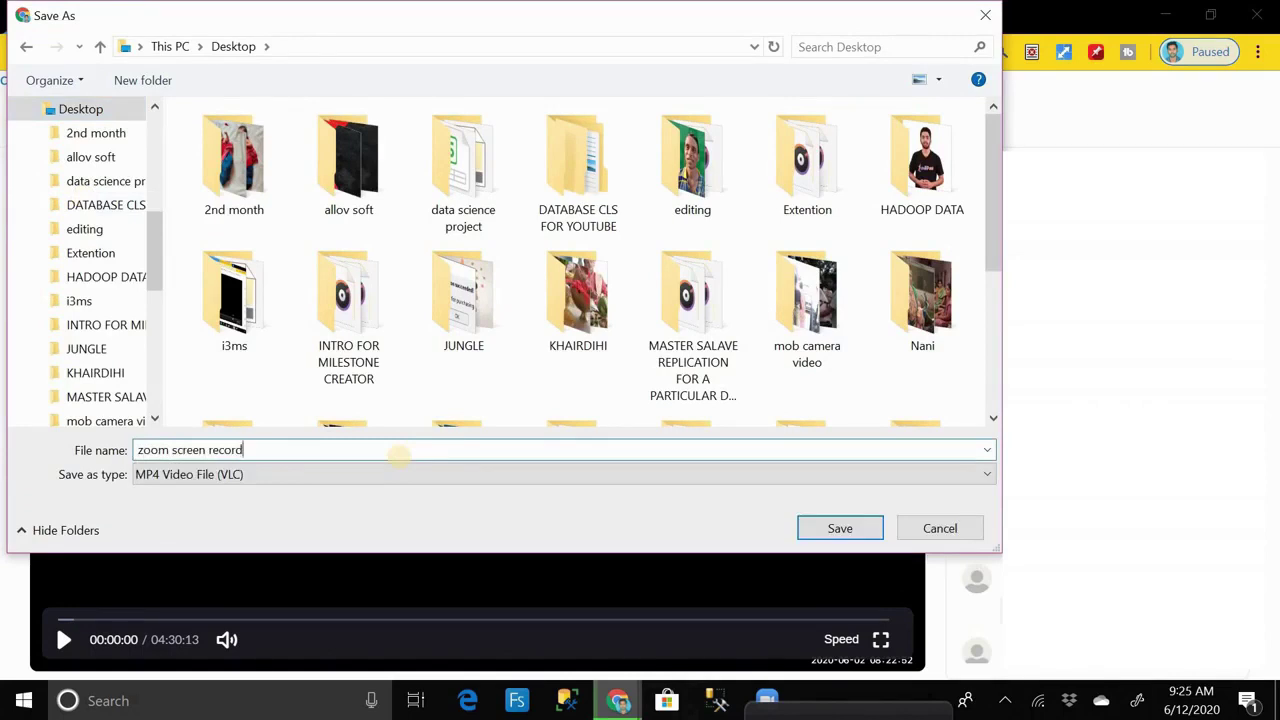
left_click(832, 530)
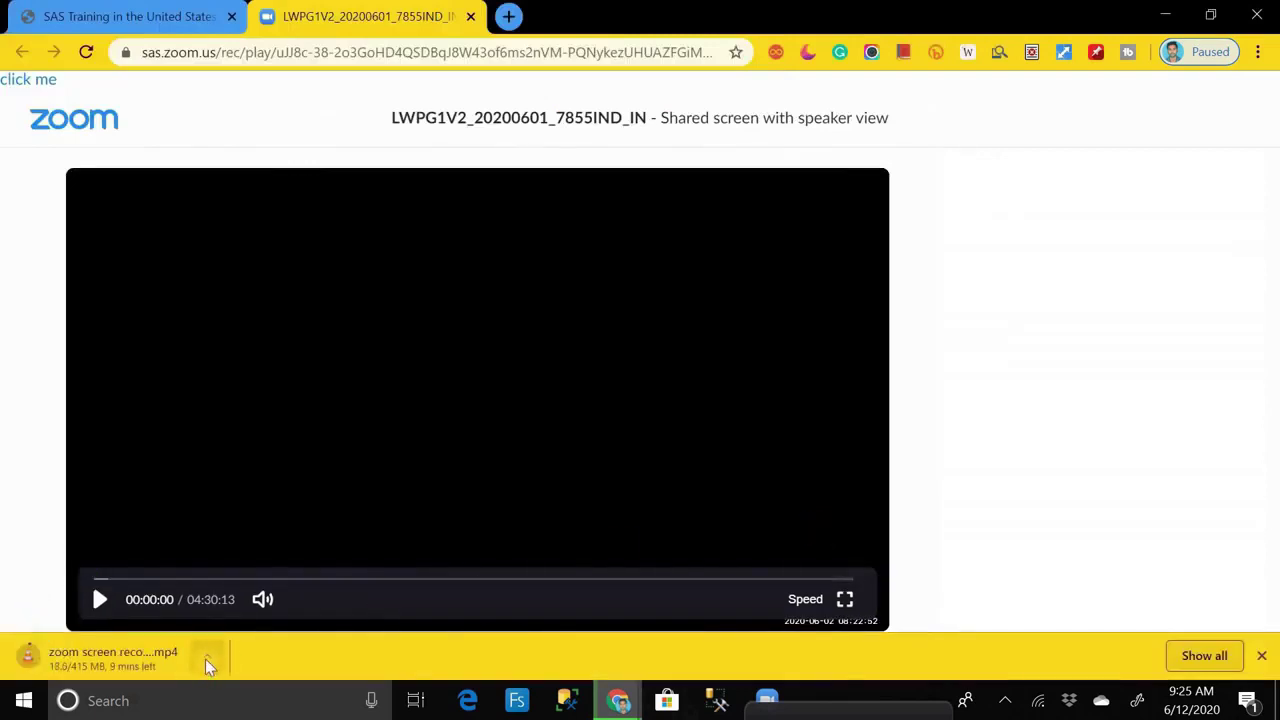
Pause the download of zoom screen record.mp4 at 21.5 of 415 MB from the download bar
left_click(207, 660)
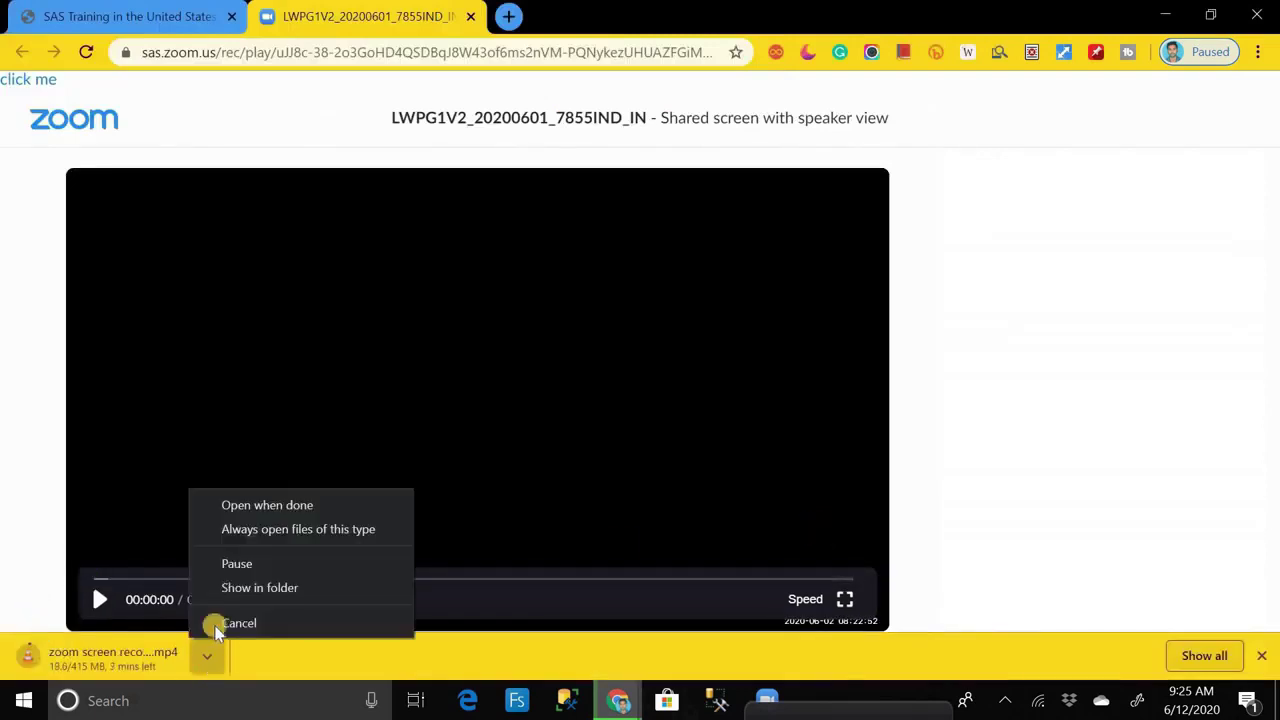
left_click(231, 576)
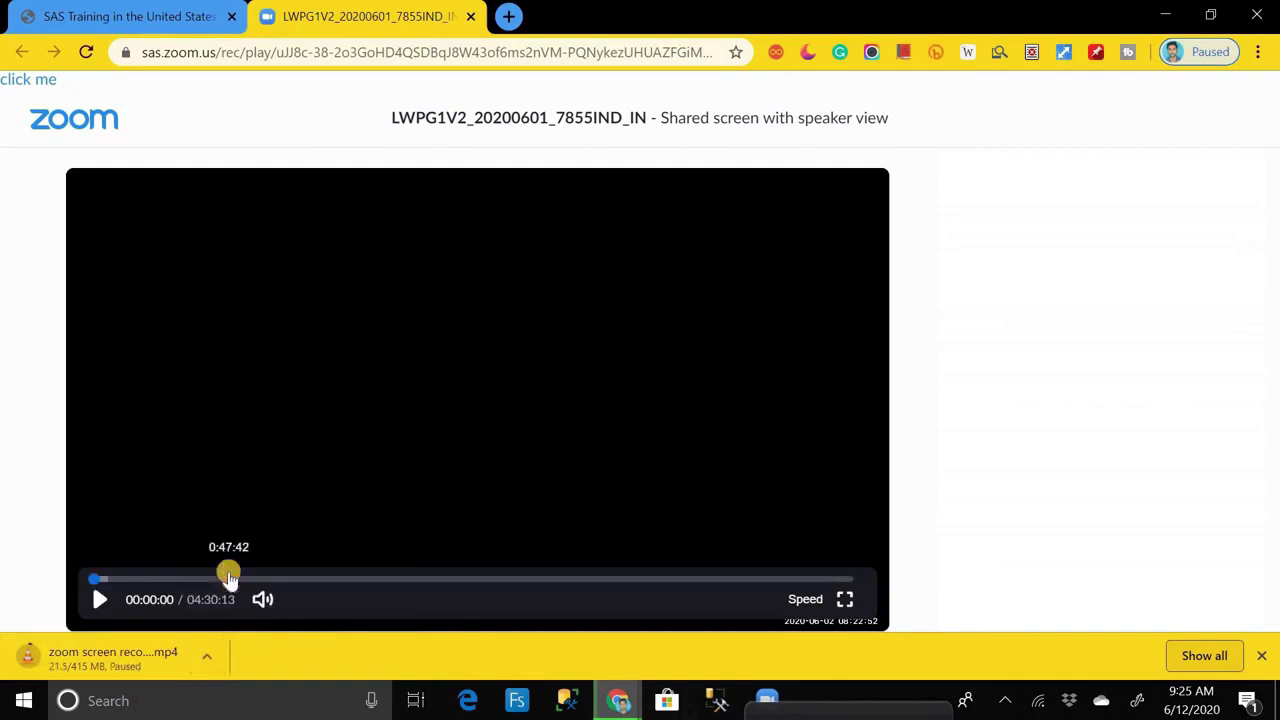